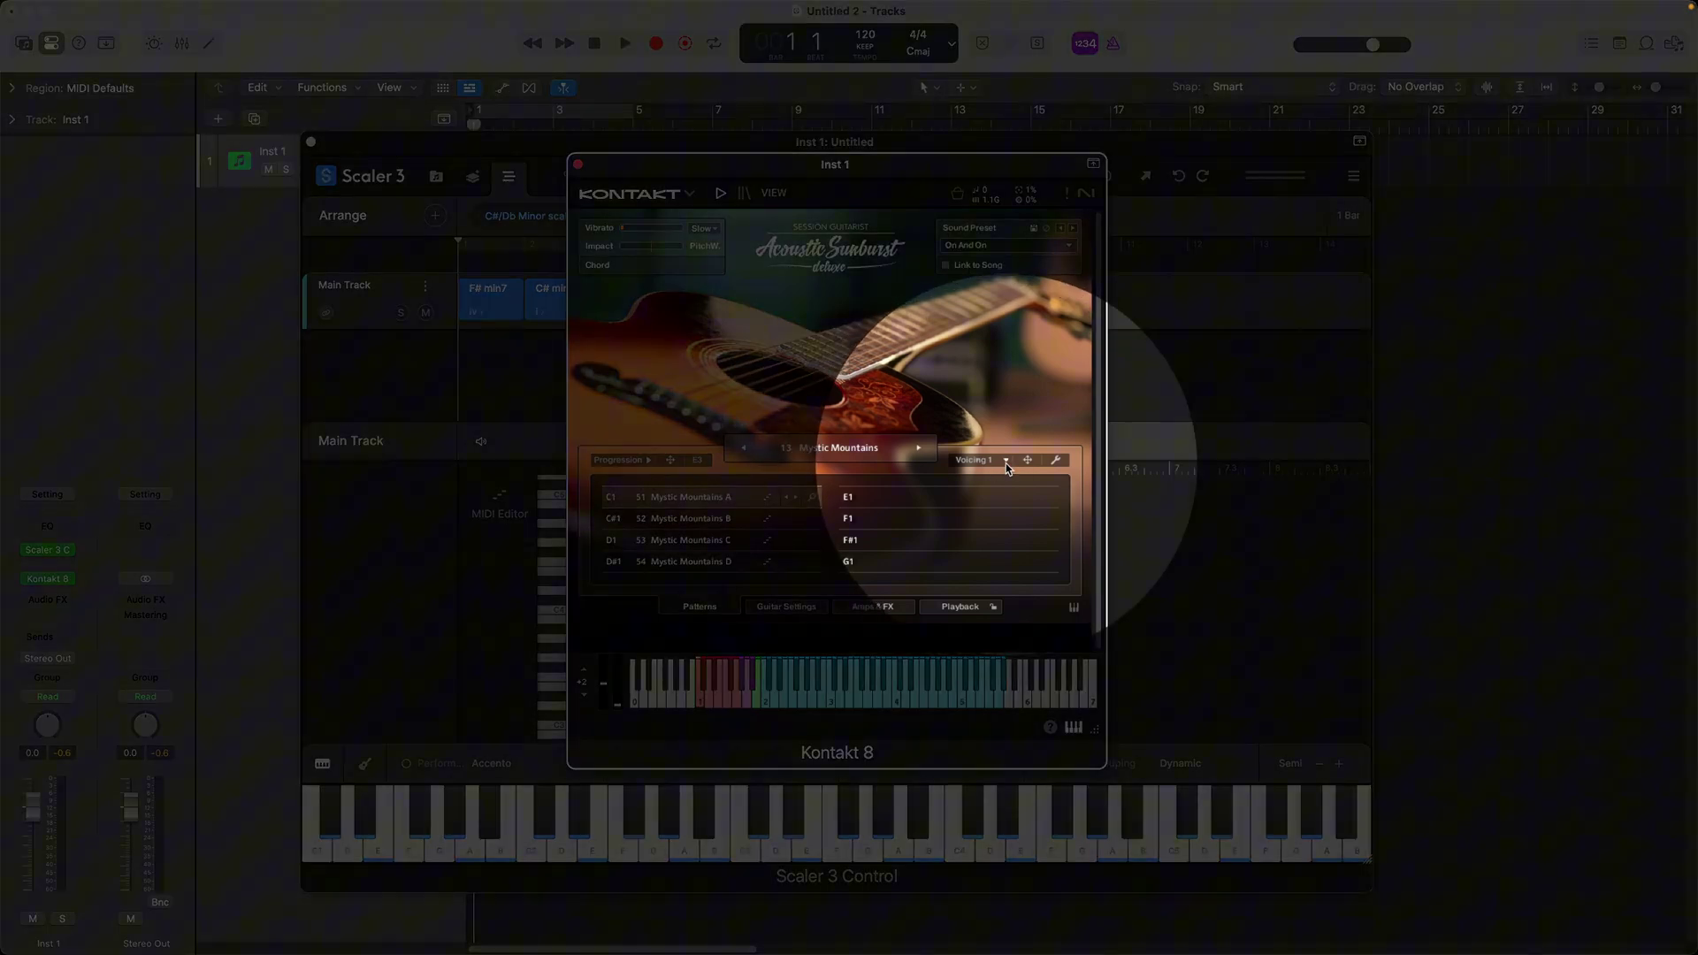
- Set Session Guitarist's Voicing generator to OFF and close the Kontakt 8 window
left_click(1007, 461)
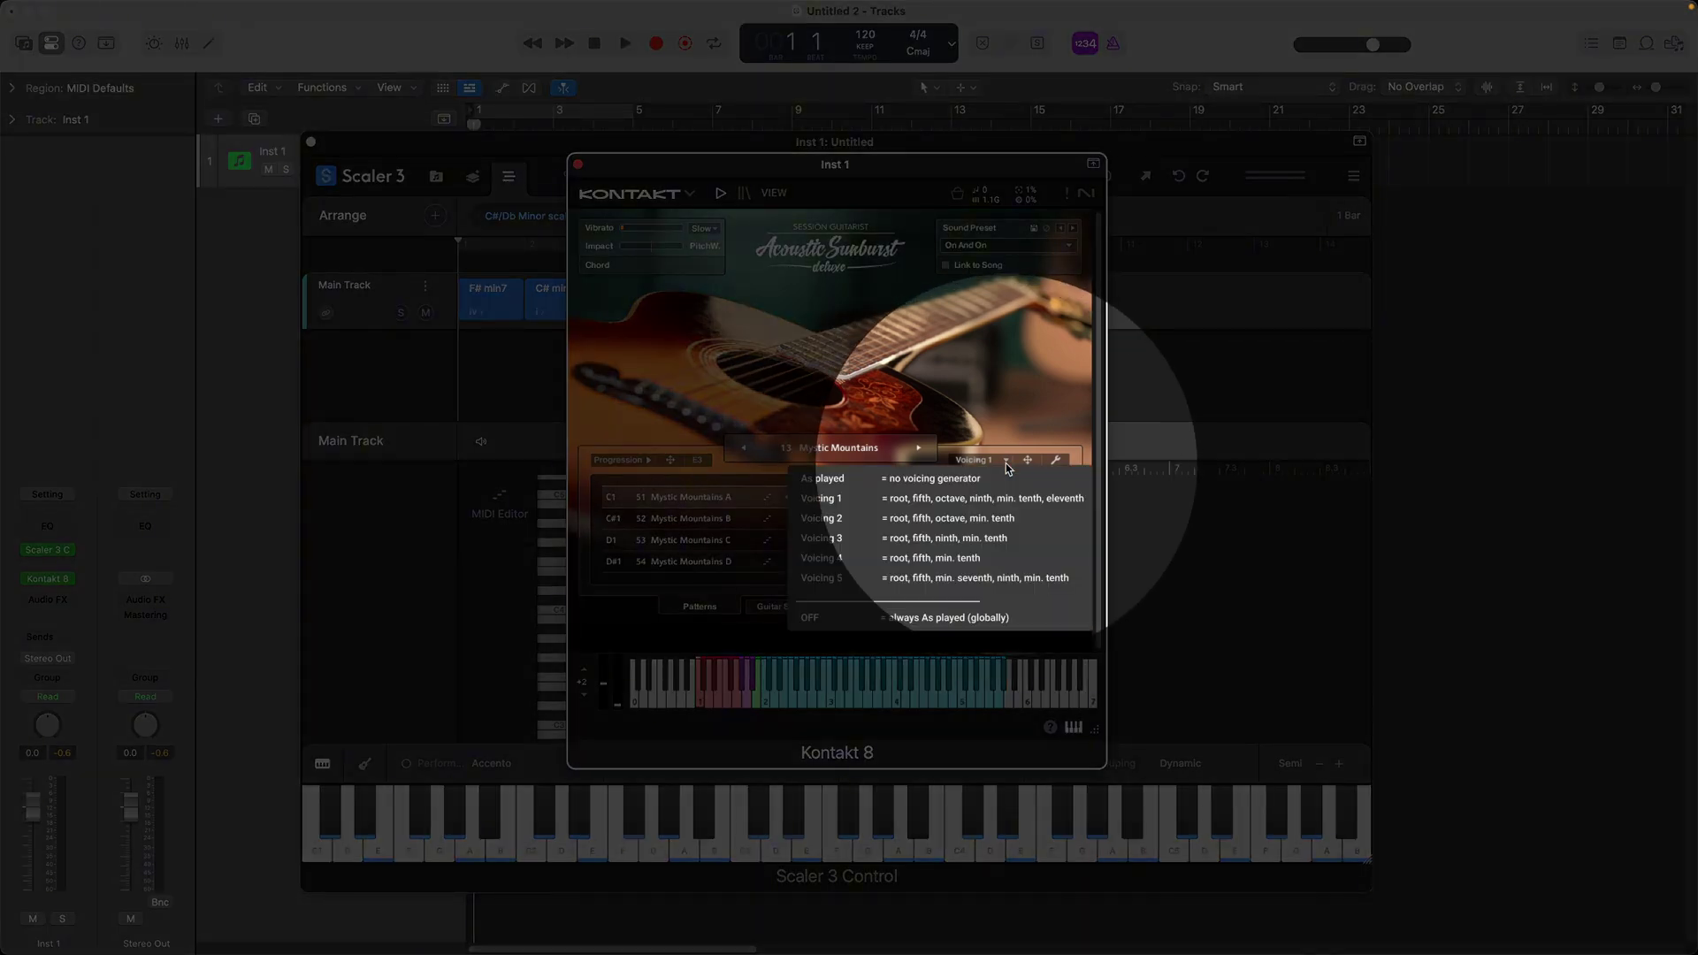
left_click(926, 618)
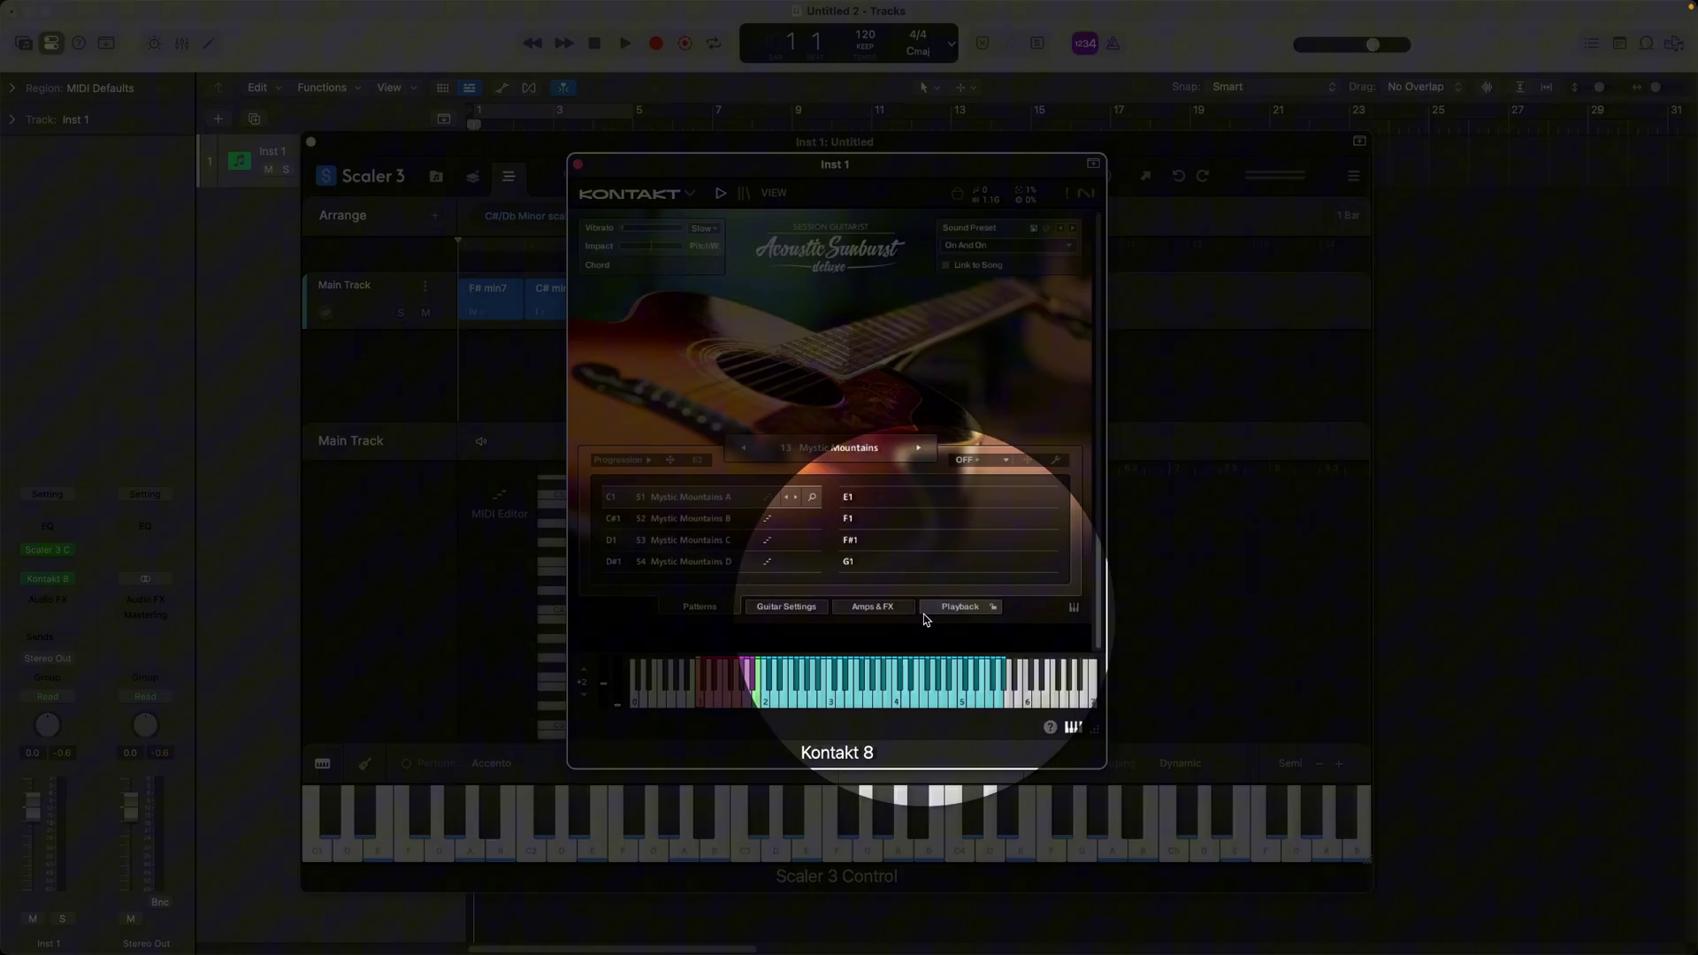
left_click(1135, 453)
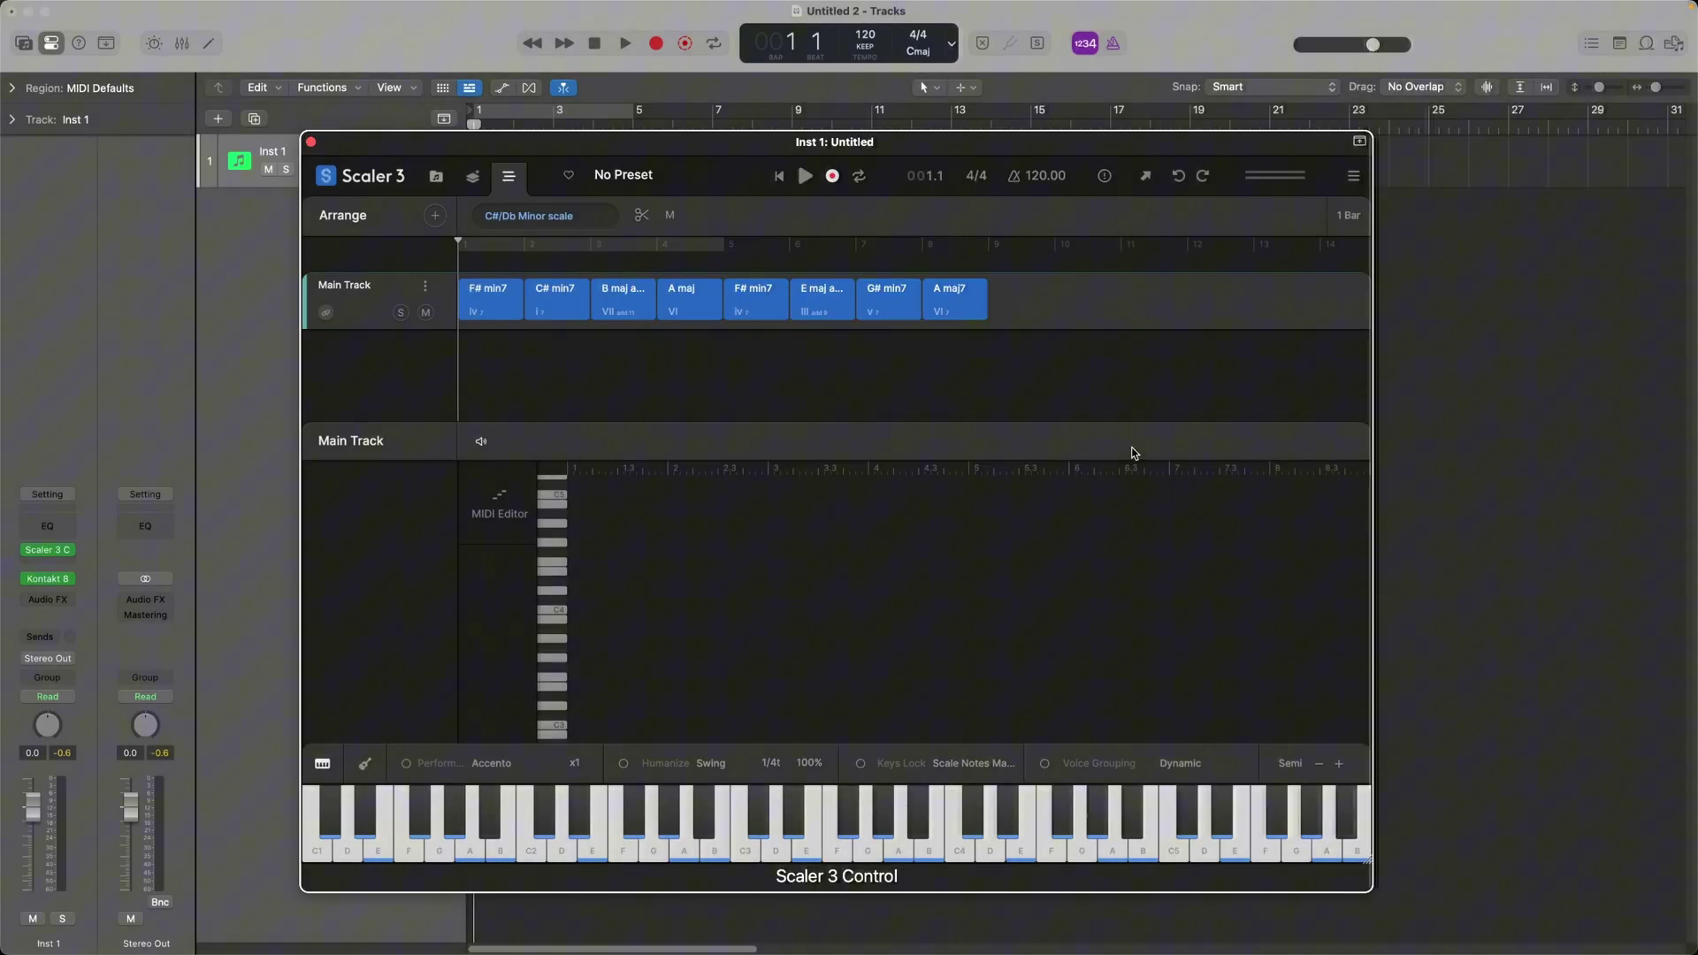
key("space")
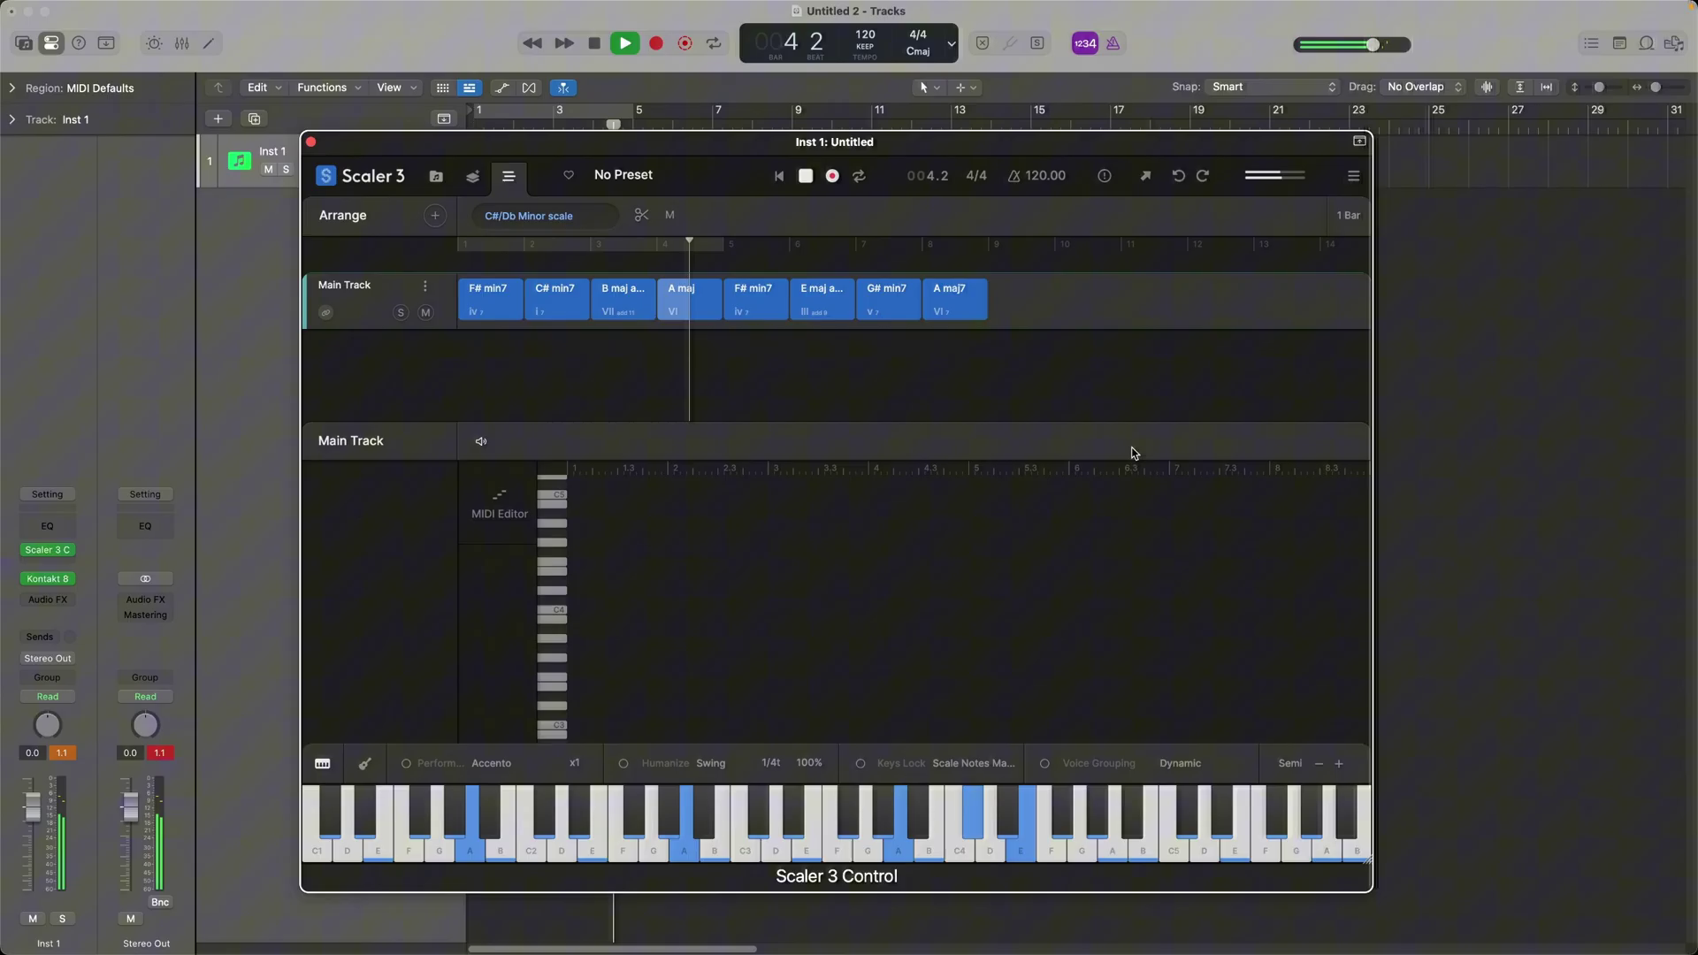
key("space")
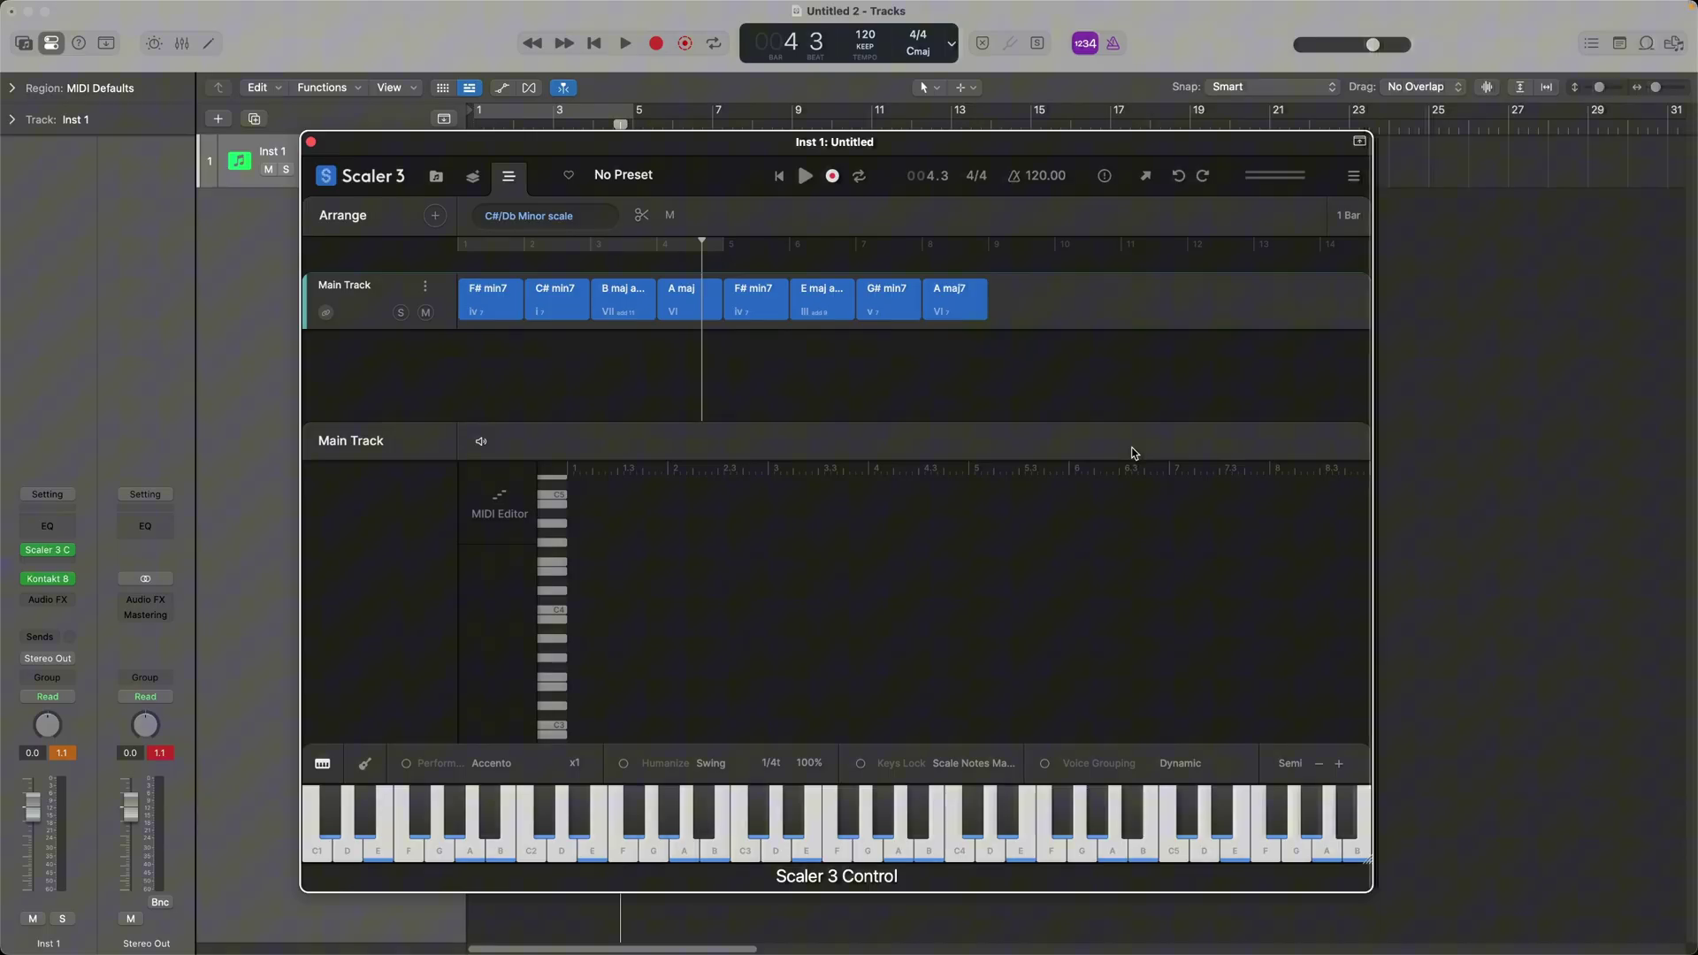
- Slightly lower the velocity of all eight chords, replay the progression, then audition B maj add 11
left_click_drag(992, 362, 498, 295)
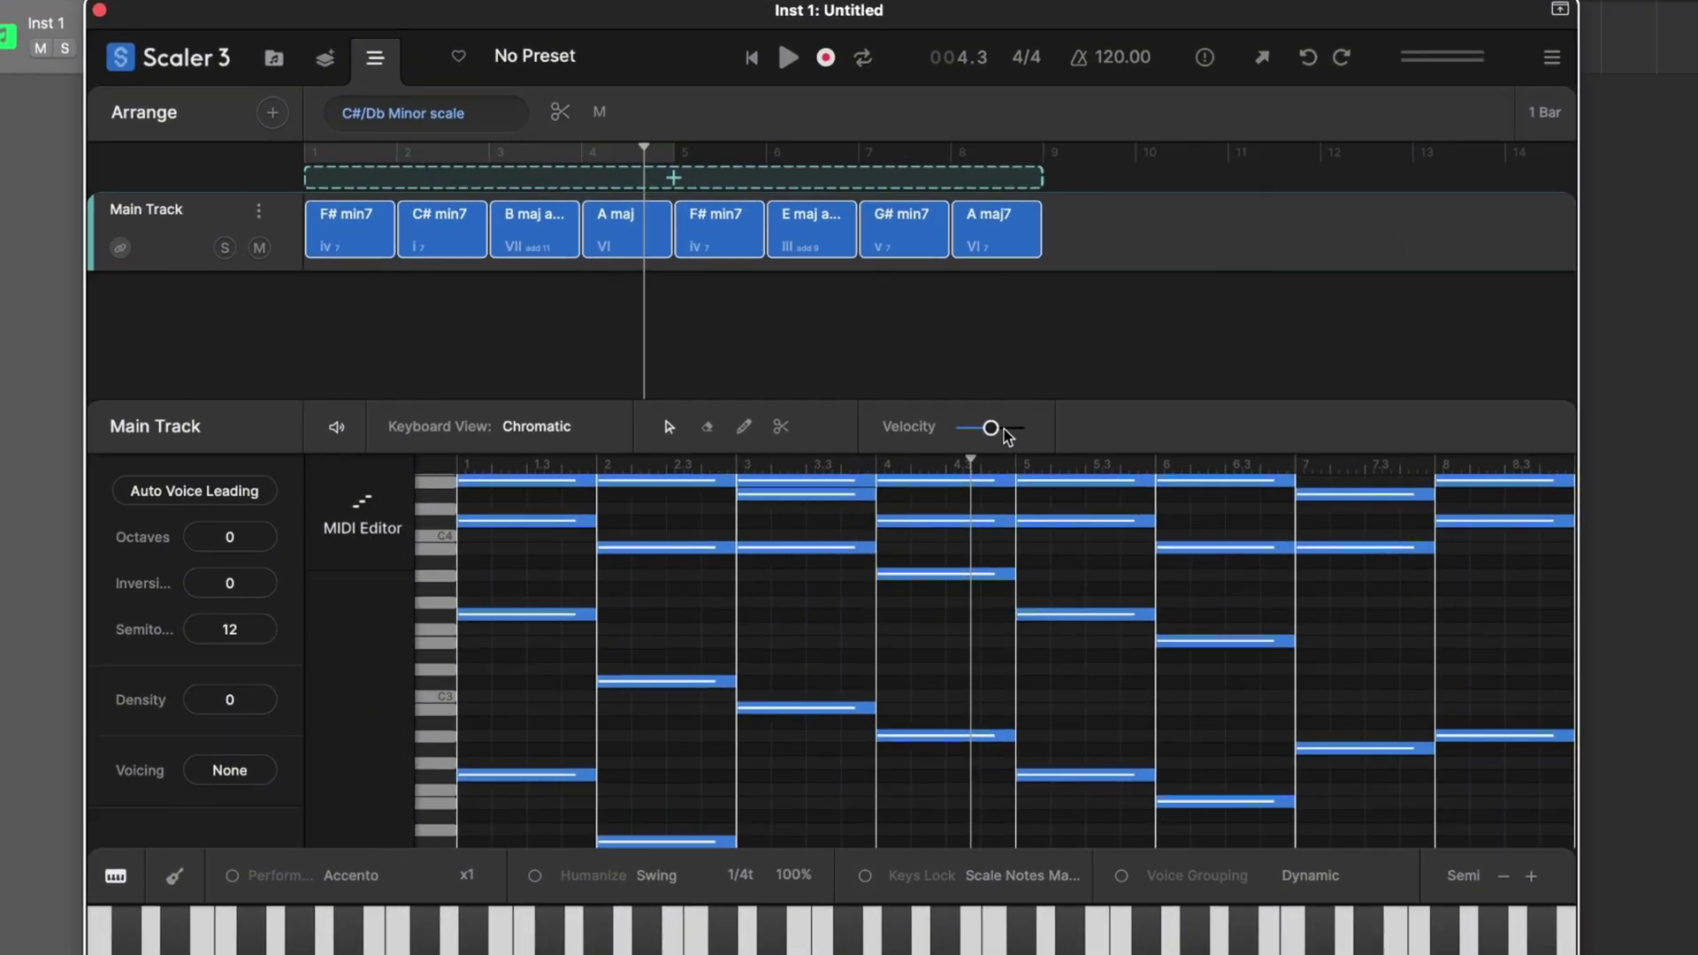
left_click_drag(997, 432, 986, 435)
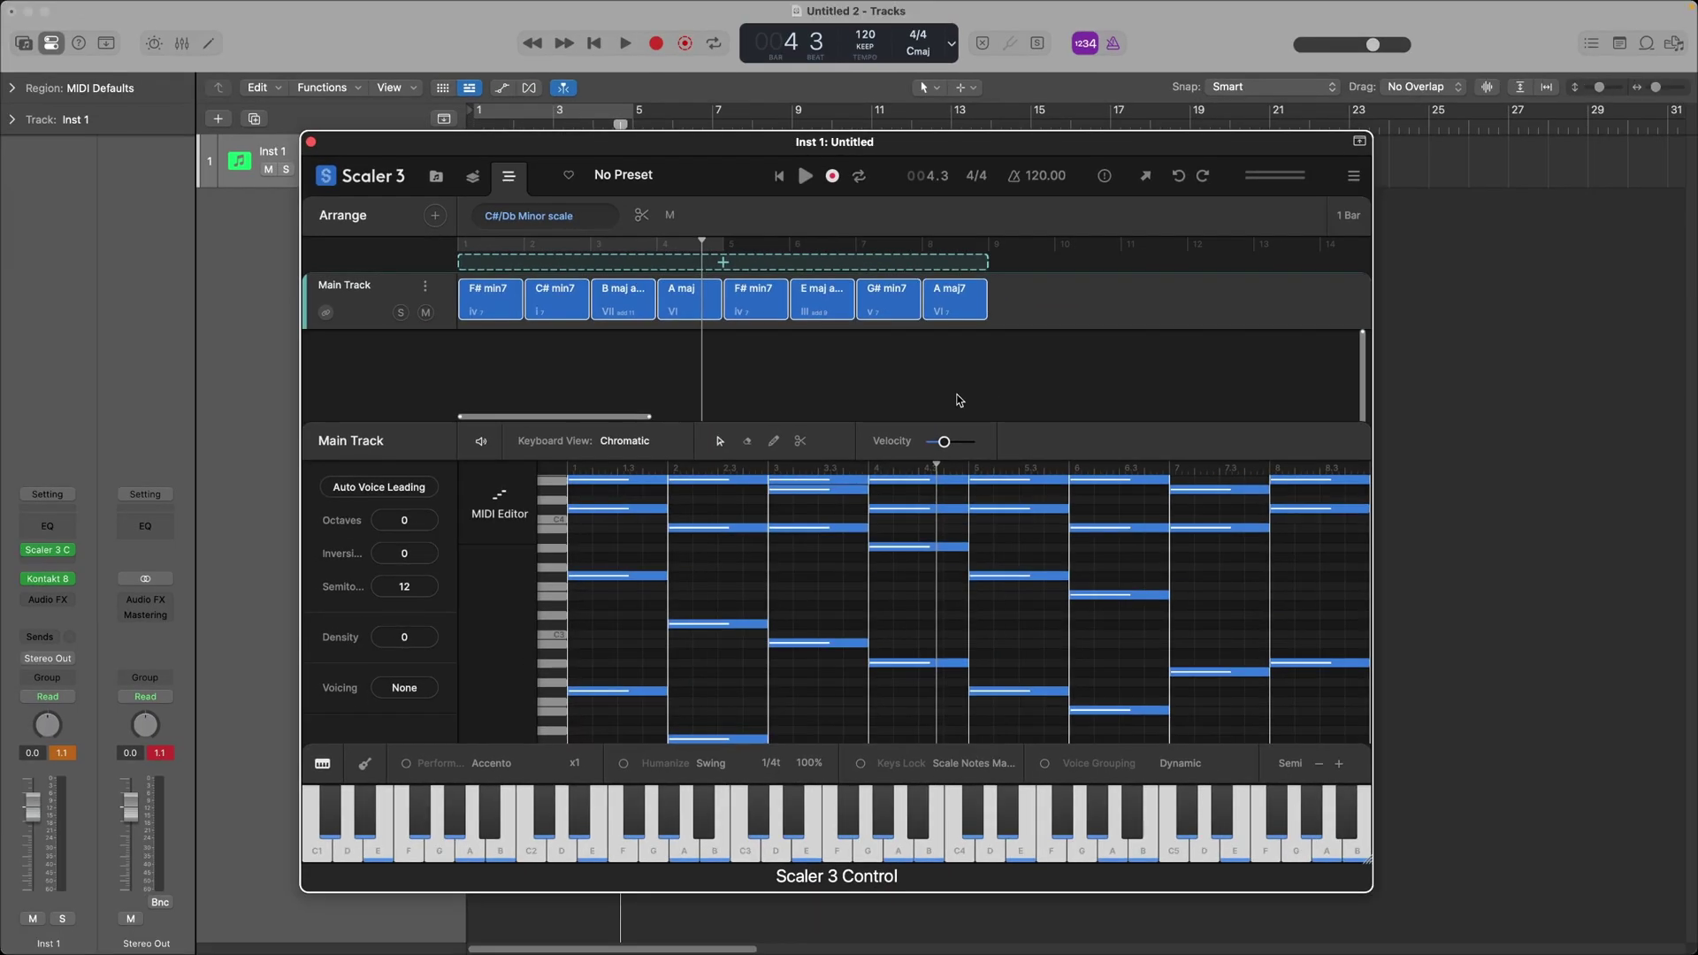
key("space")
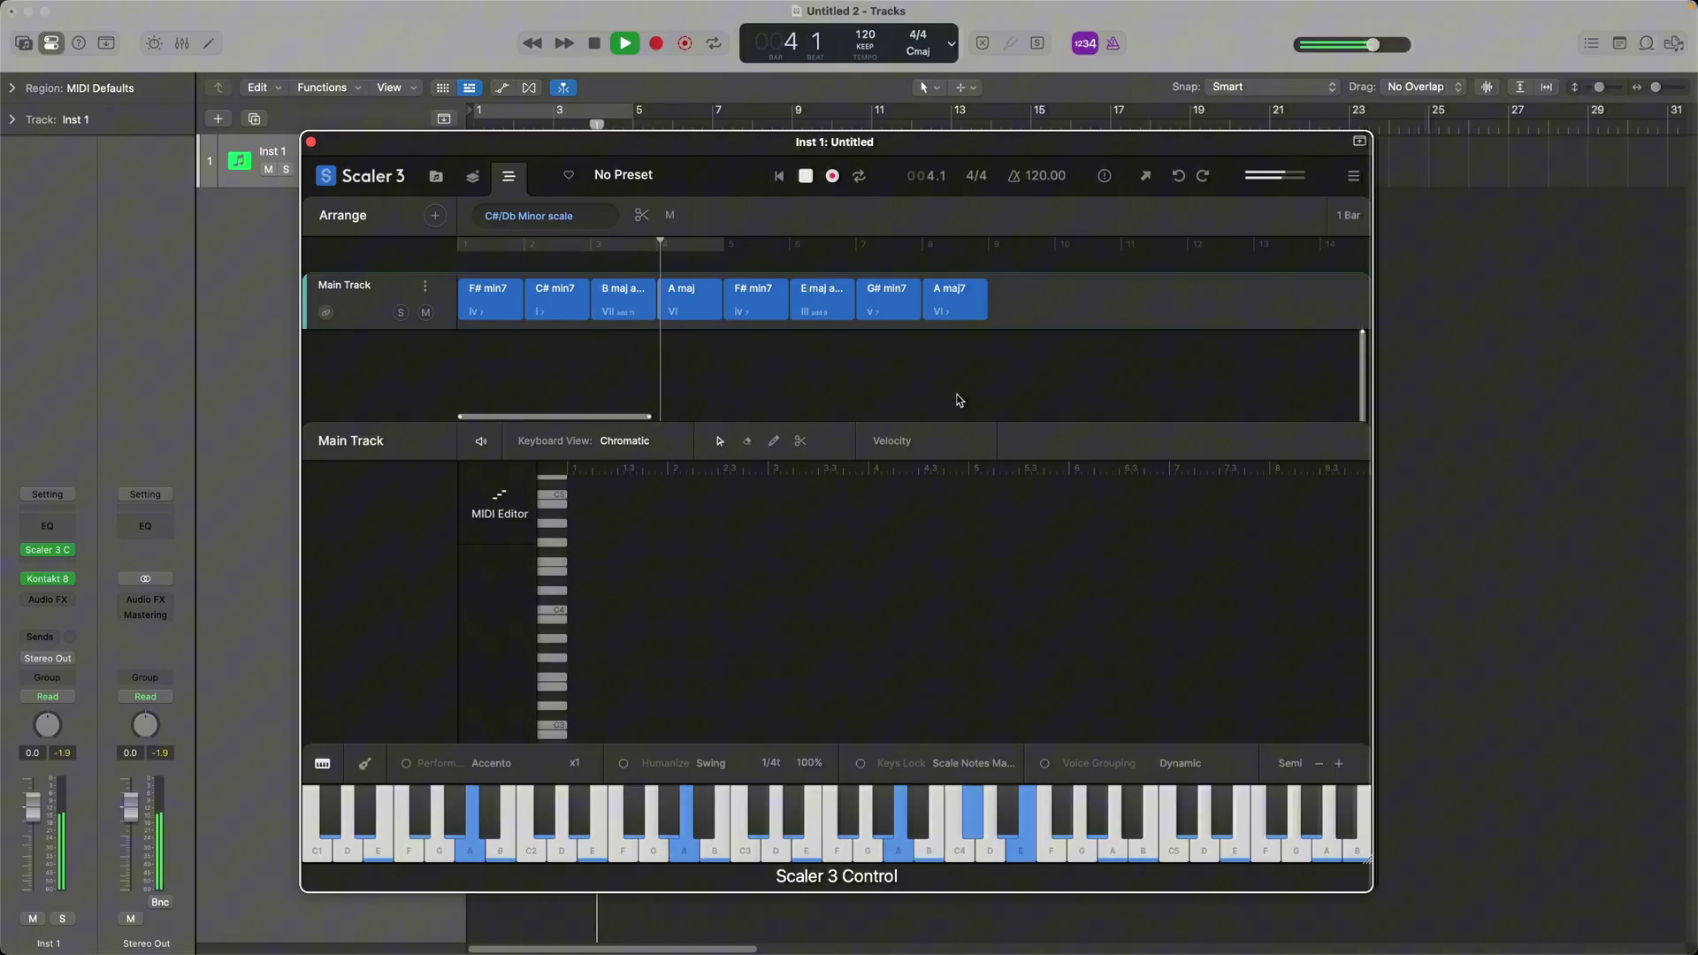
key("space")
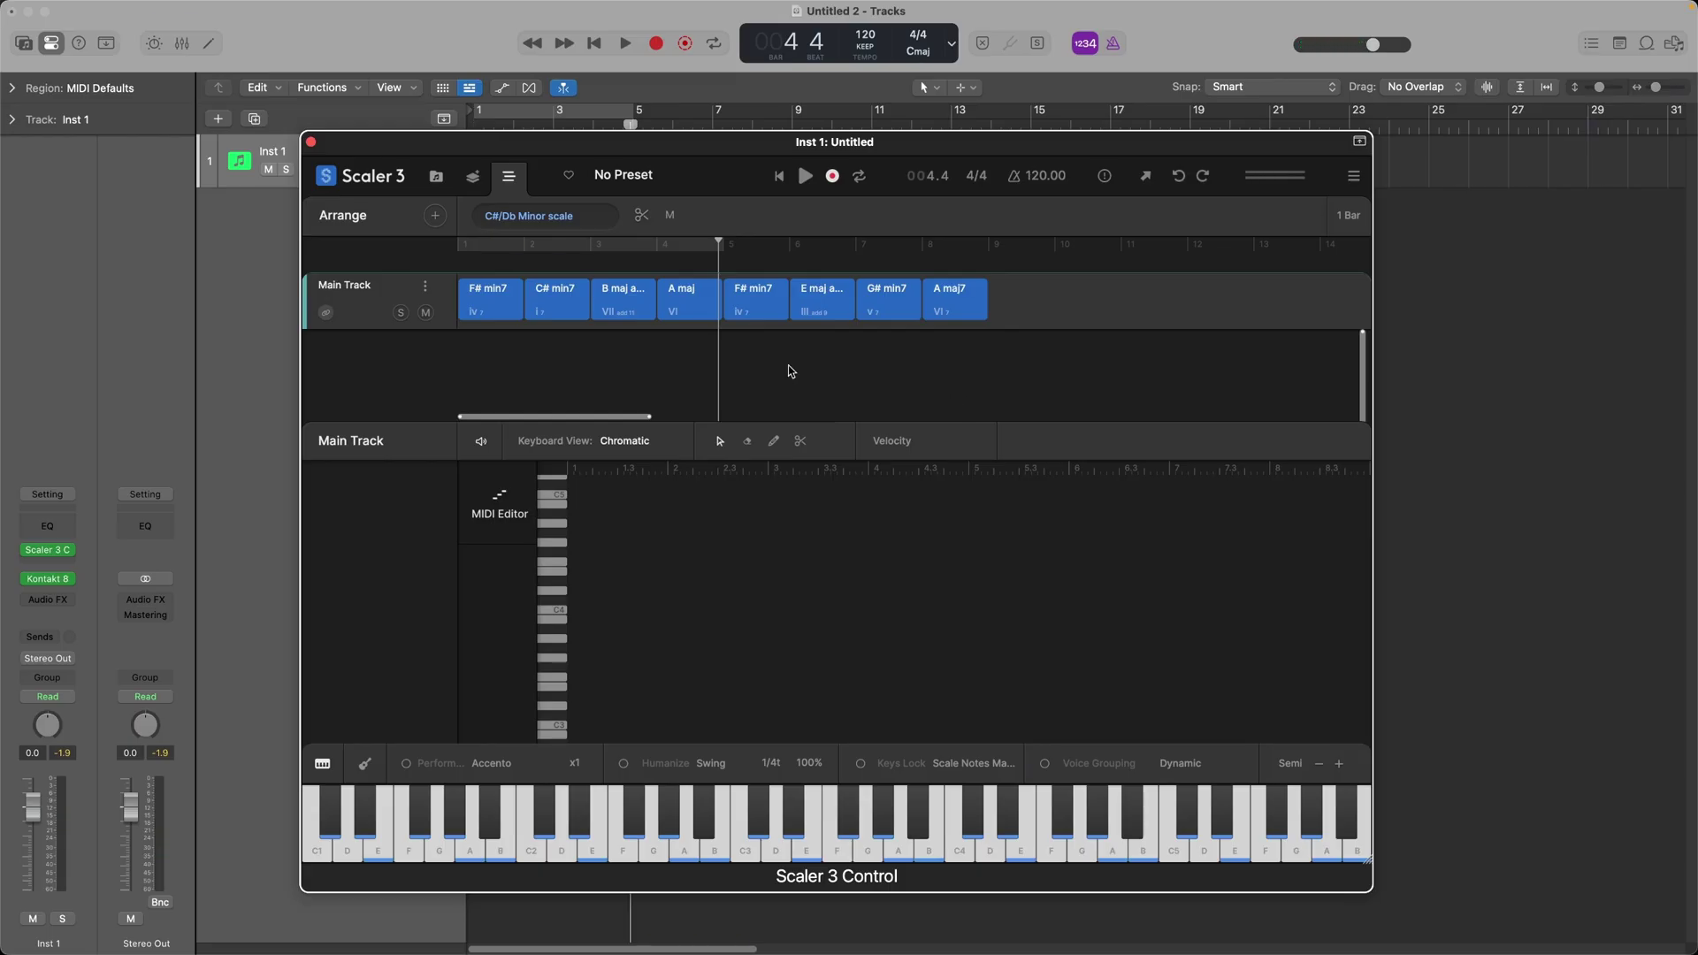
left_click(620, 310)
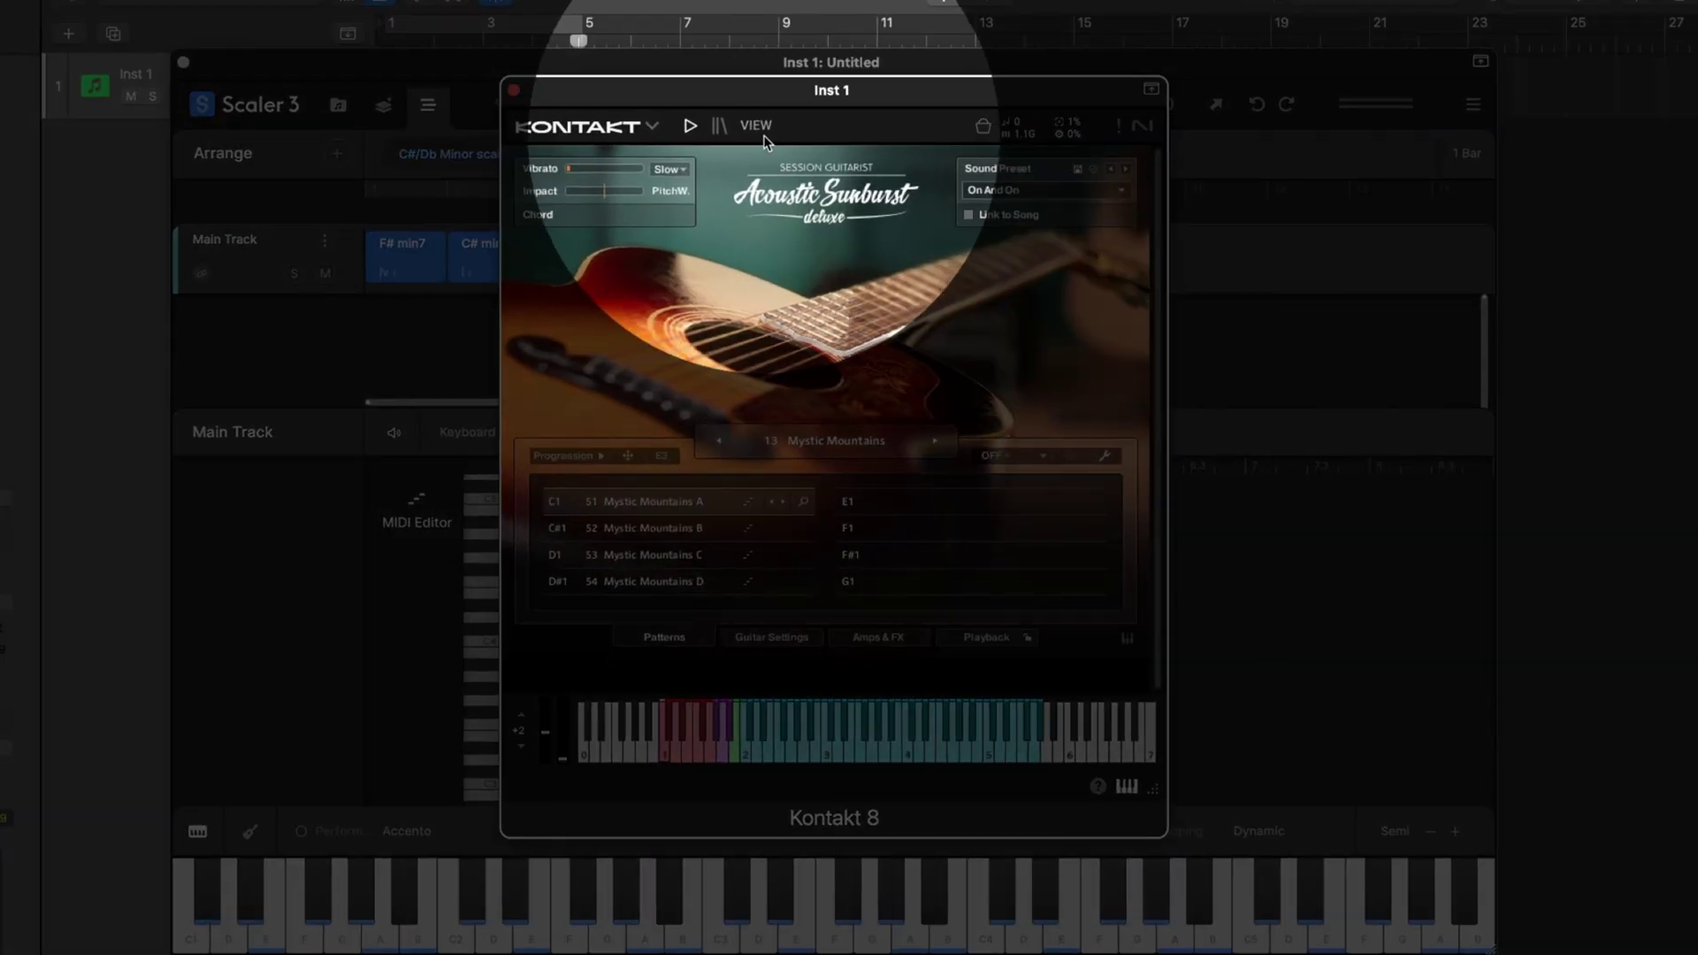
- Switch Kontakt 8 to Classic View to reveal the Acoustic Sunburst Deluxe rack header
left_click(765, 131)
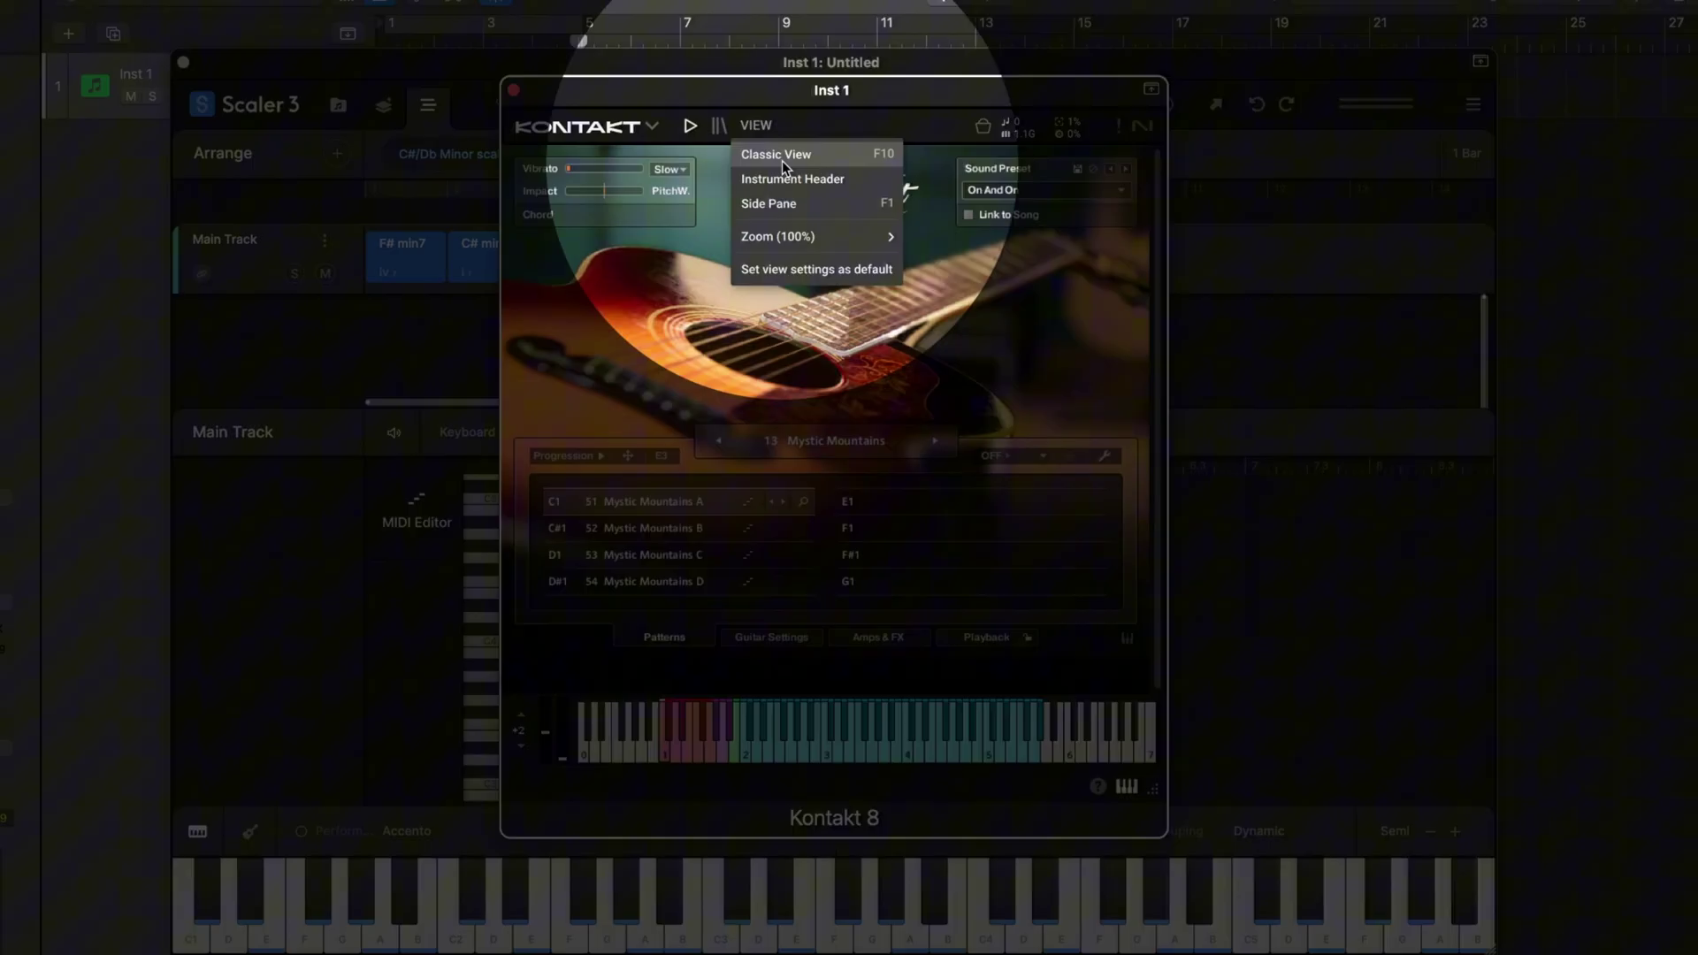
left_click(782, 161)
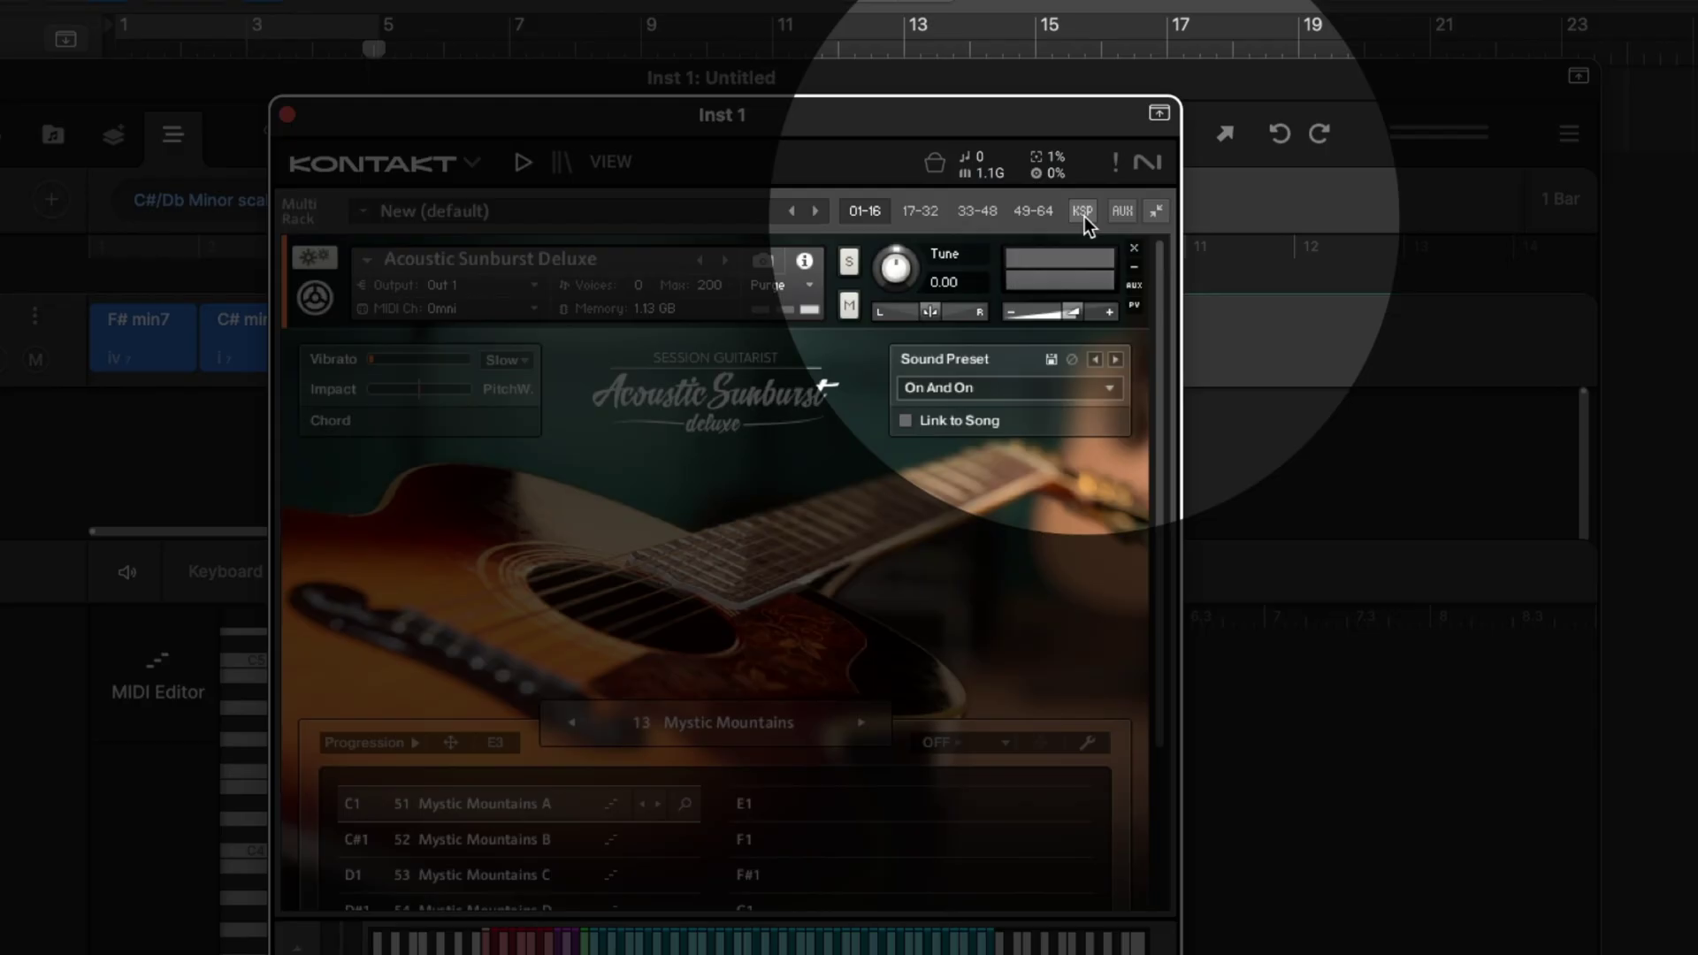
- Load the Factory > Transform > Change Keys script into Kontakt's first script slot
left_click(1083, 212)
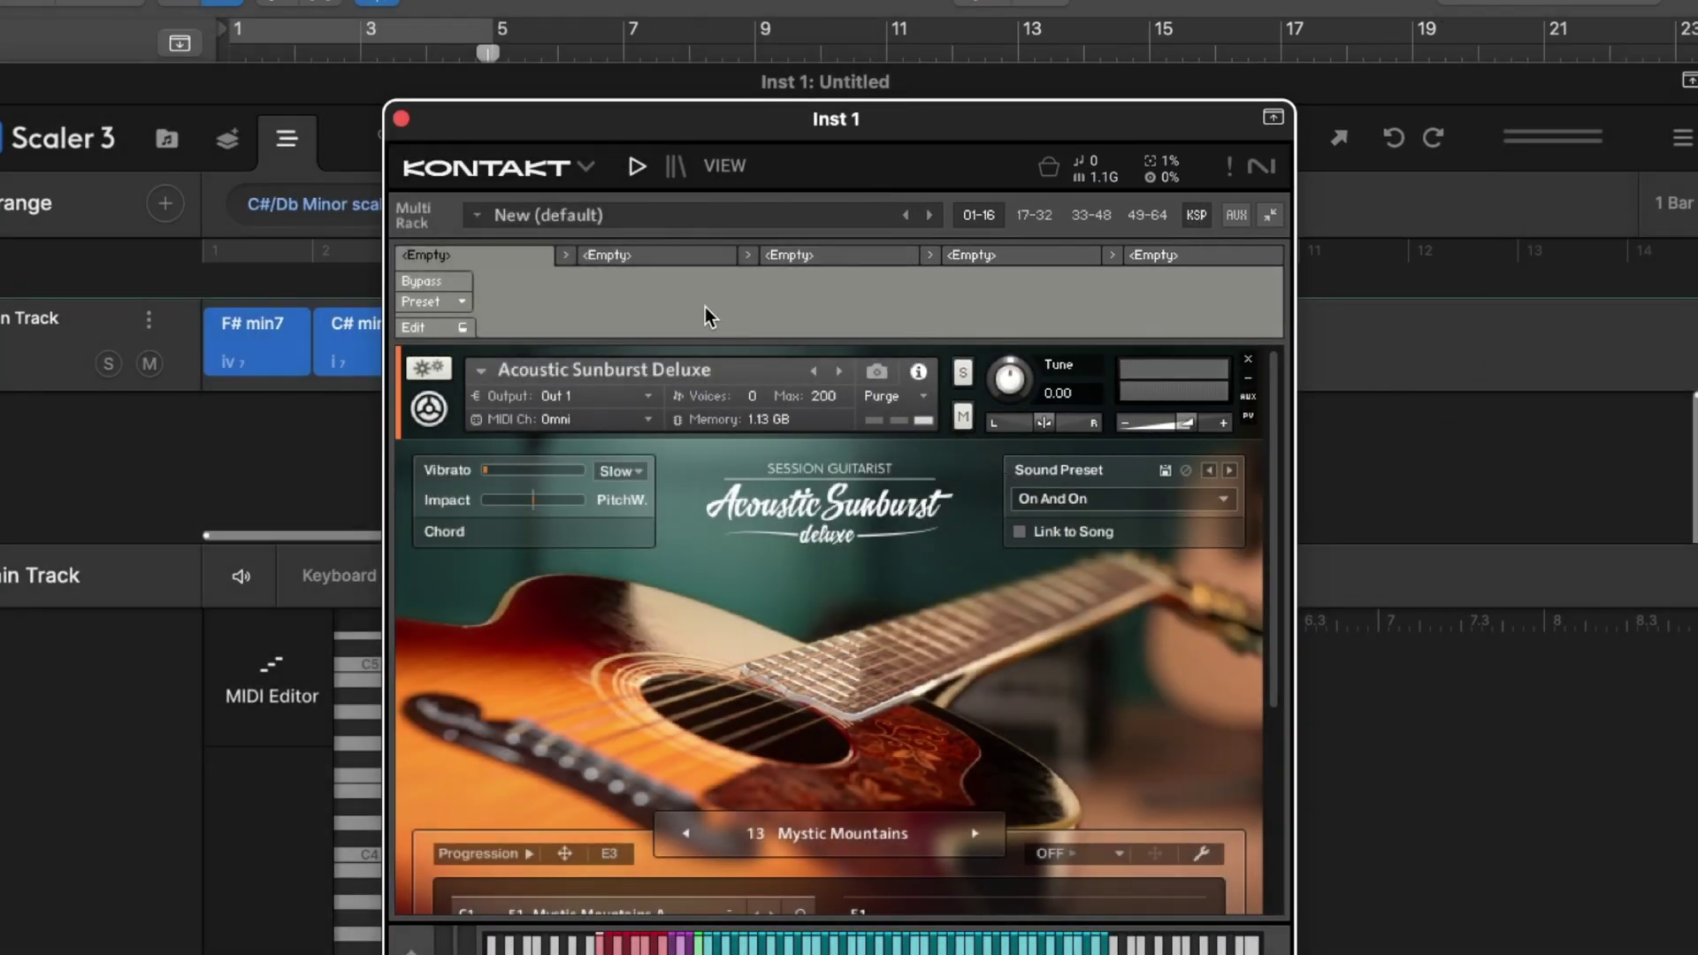
left_click(438, 300)
mouse_move(486, 338)
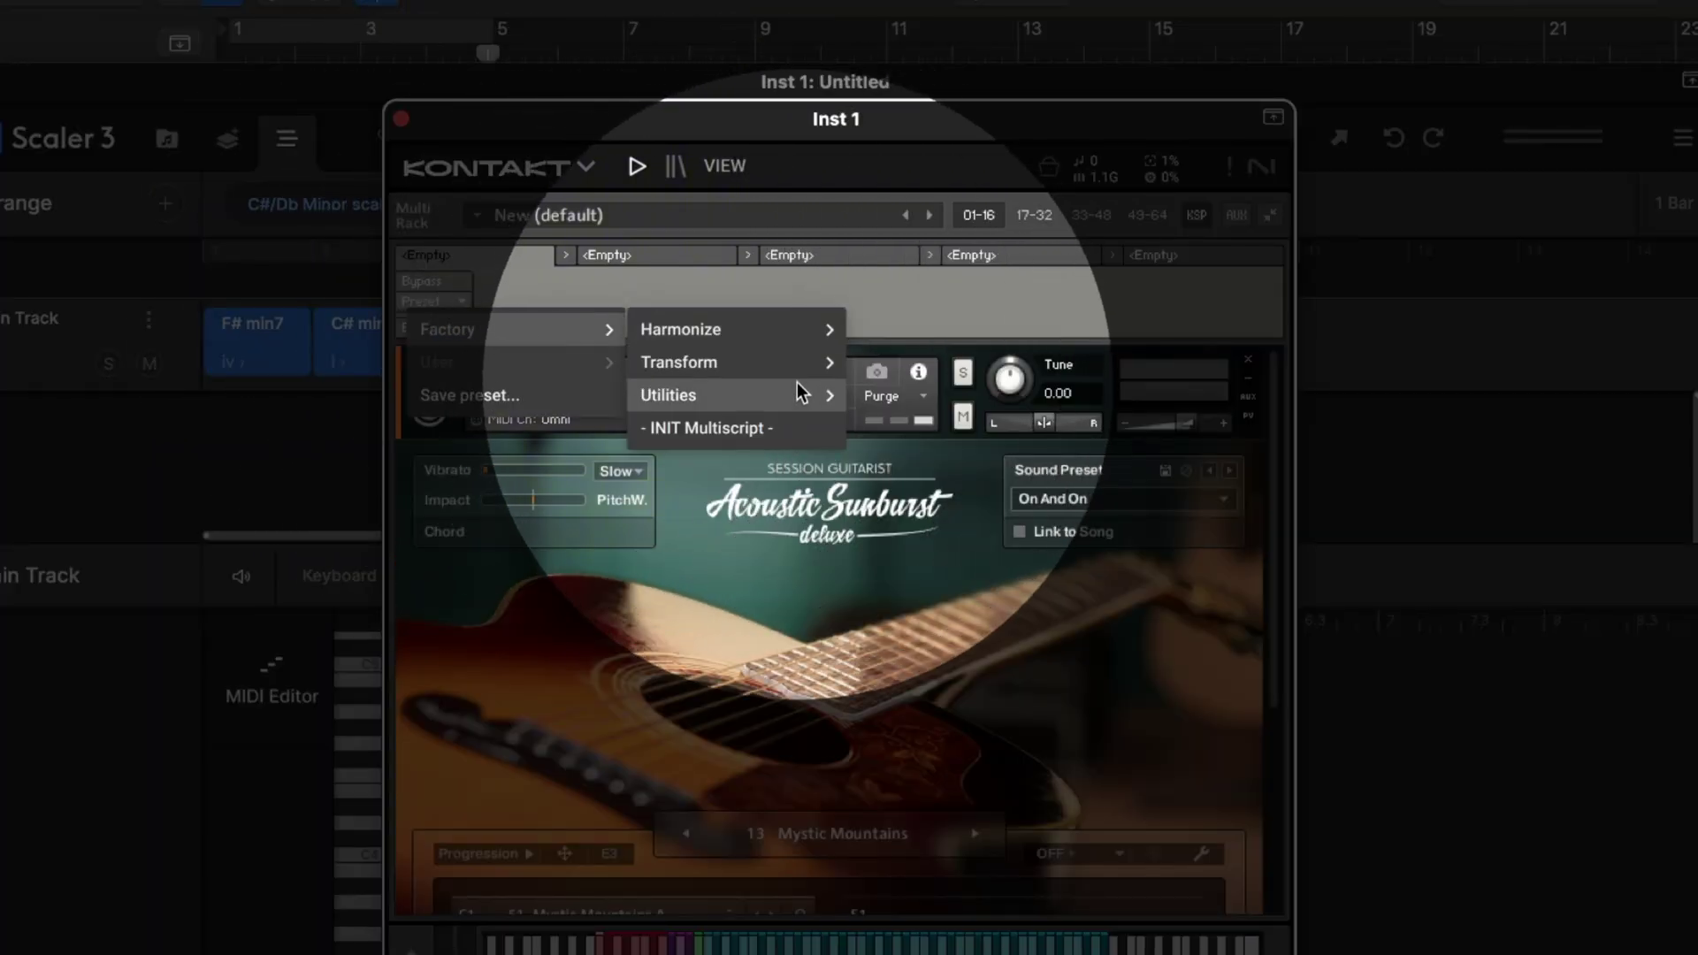
mouse_move(798, 361)
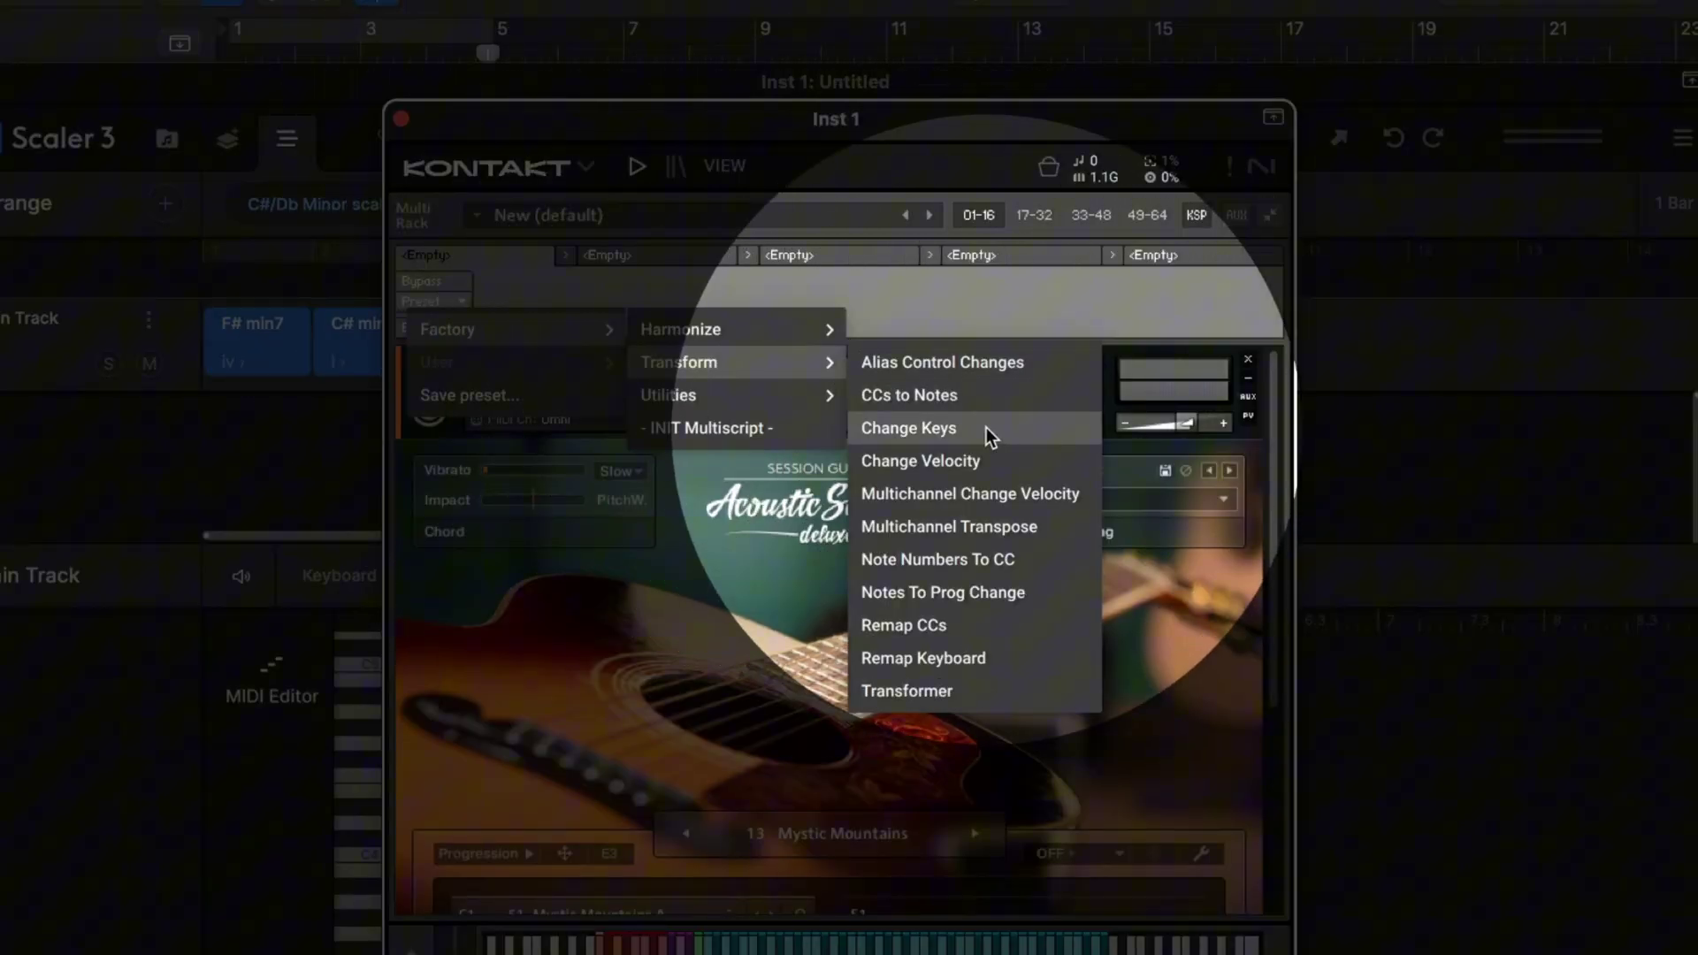
left_click(985, 427)
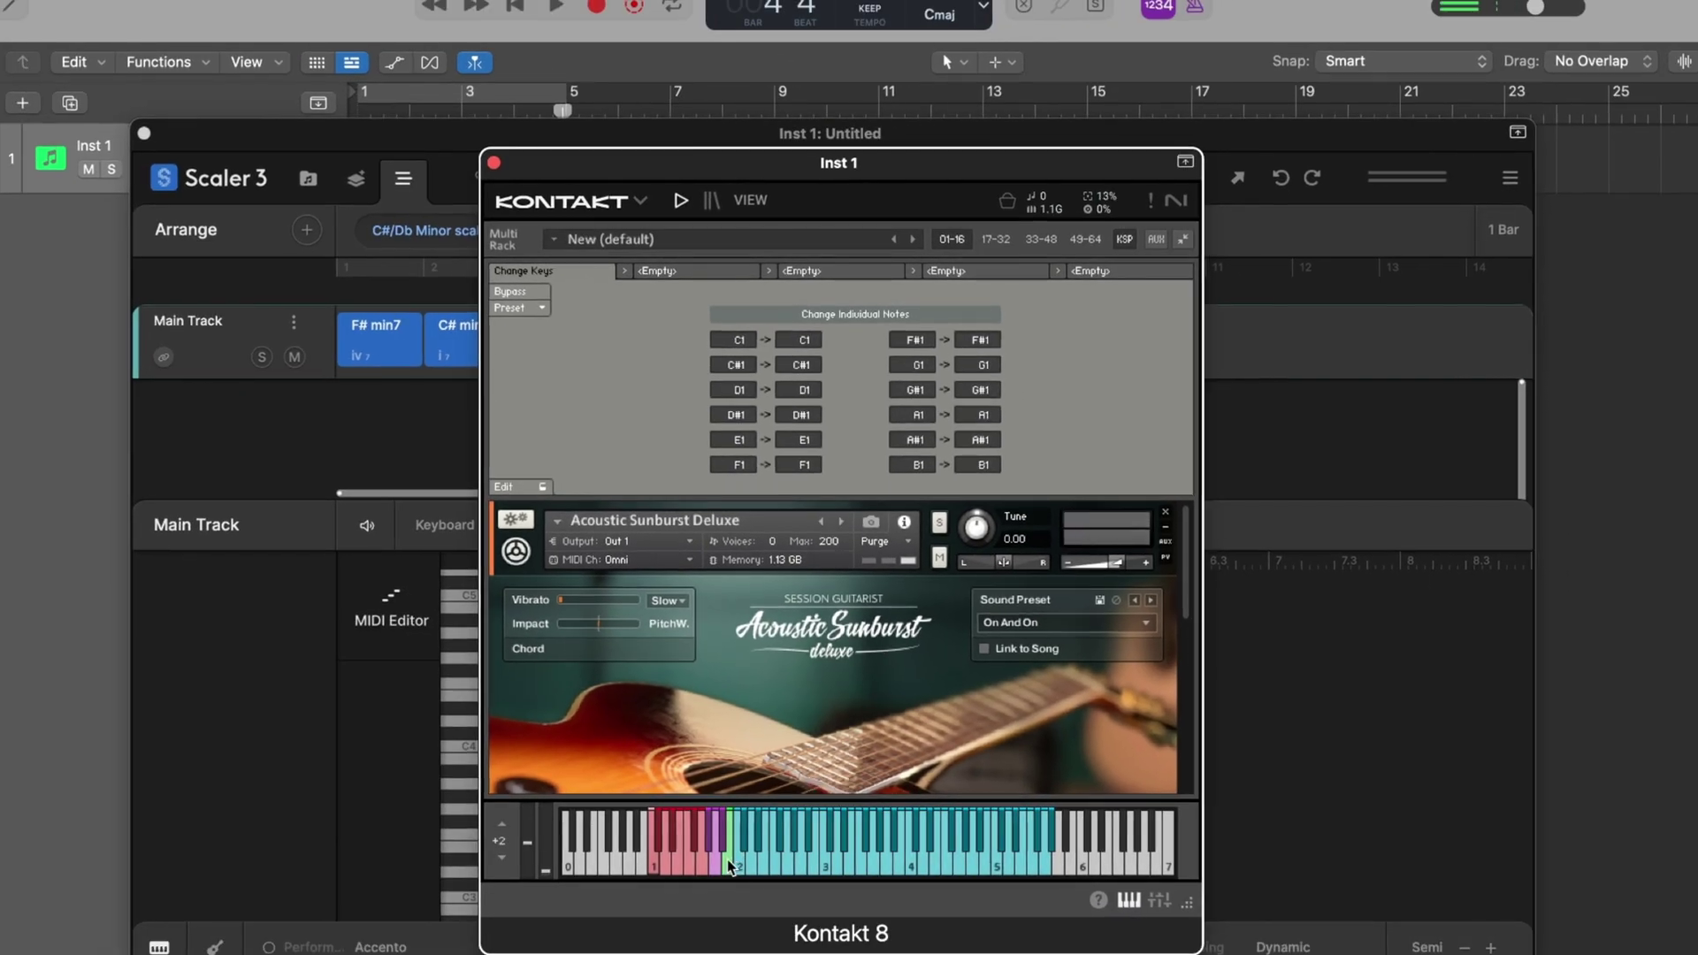
- Remap B1 to B0 in the Change Keys table, then close the Kontakt window
left_click(727, 865)
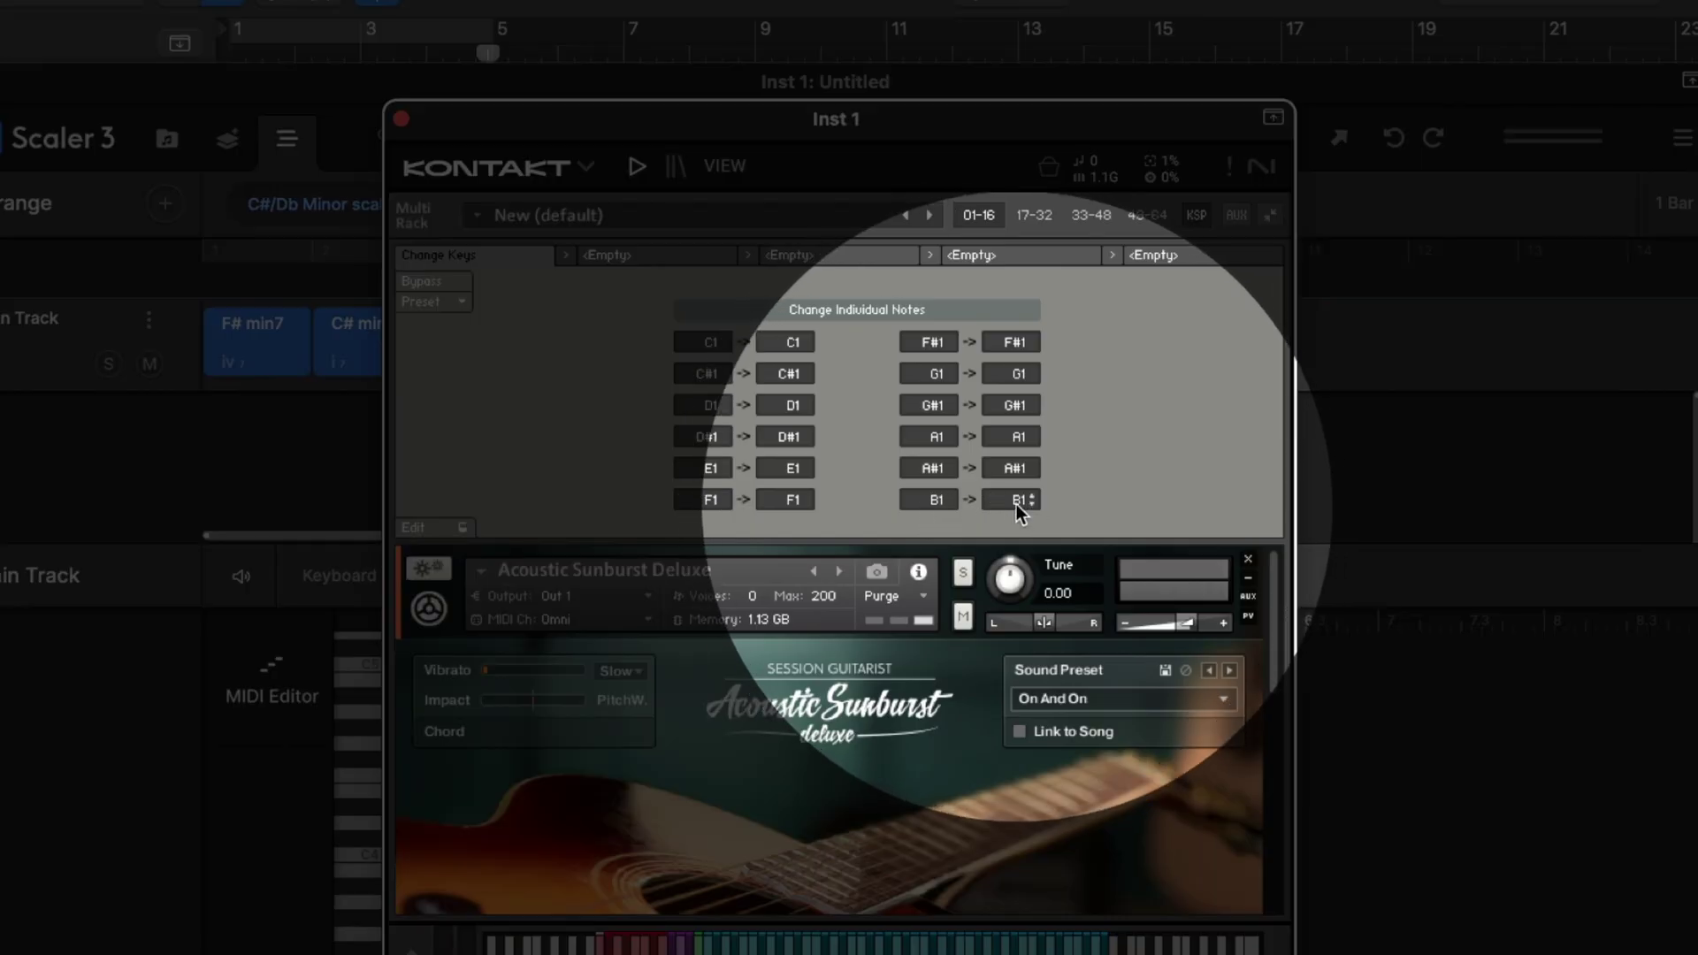
mouse_move(1016, 504)
left_mouse_down()
mouse_move(1026, 522)
mouse_move(1005, 497)
mouse_move(1019, 507)
left_mouse_up()
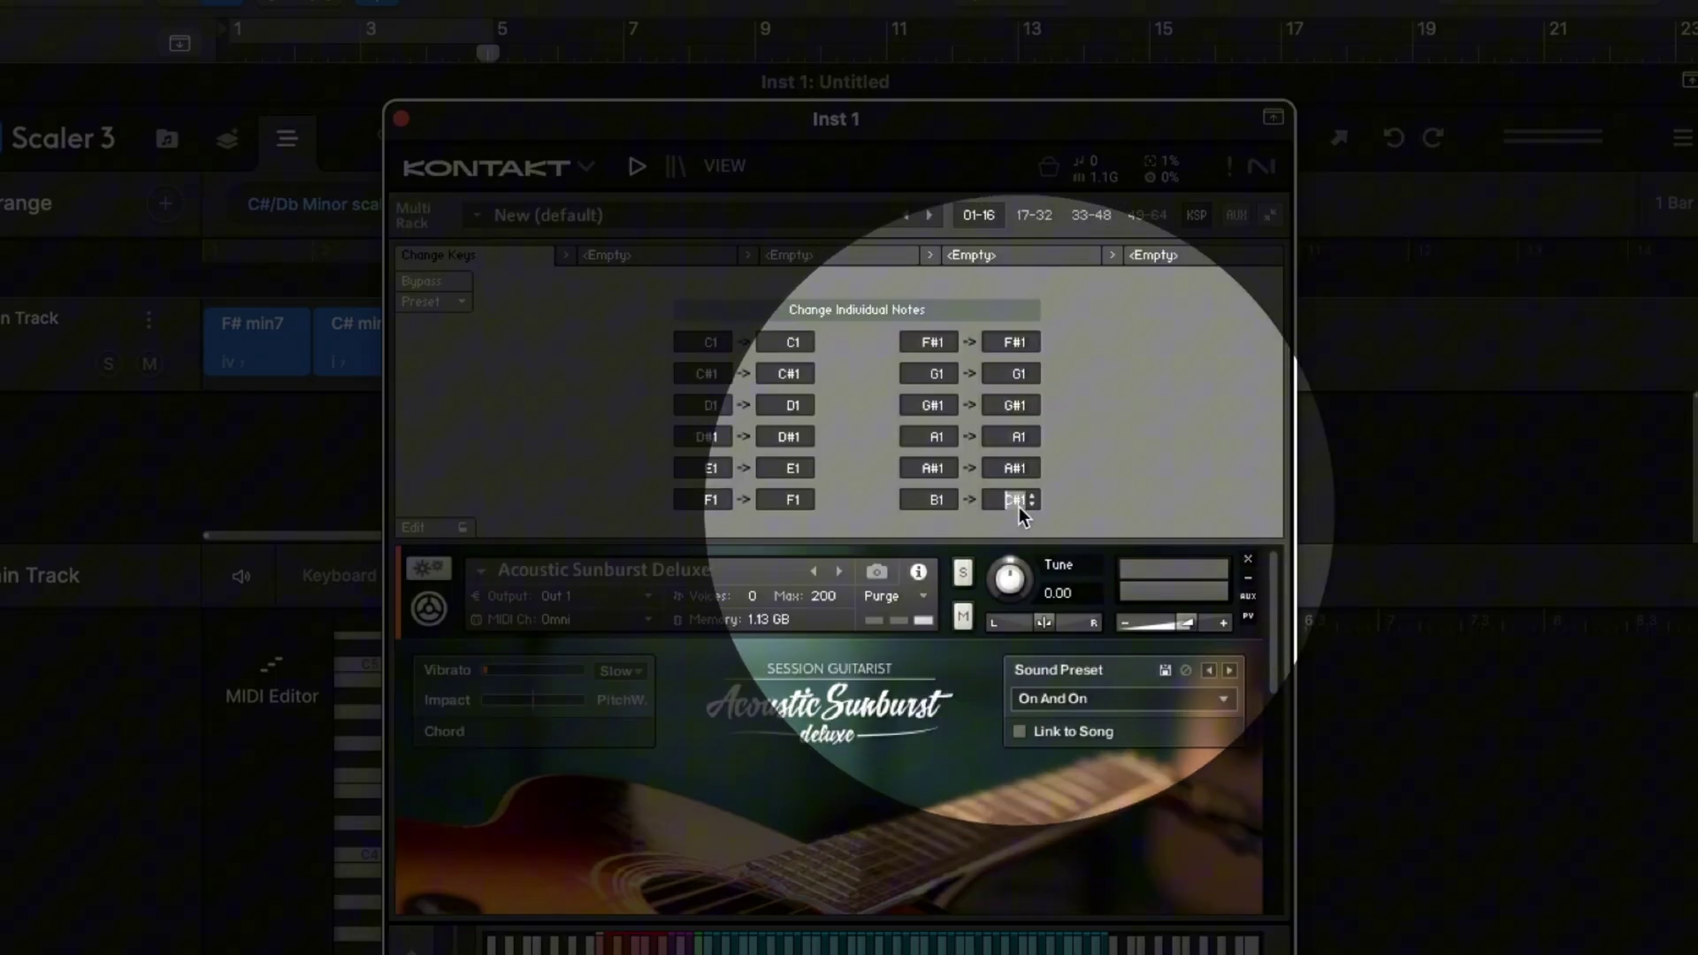
type("b0")
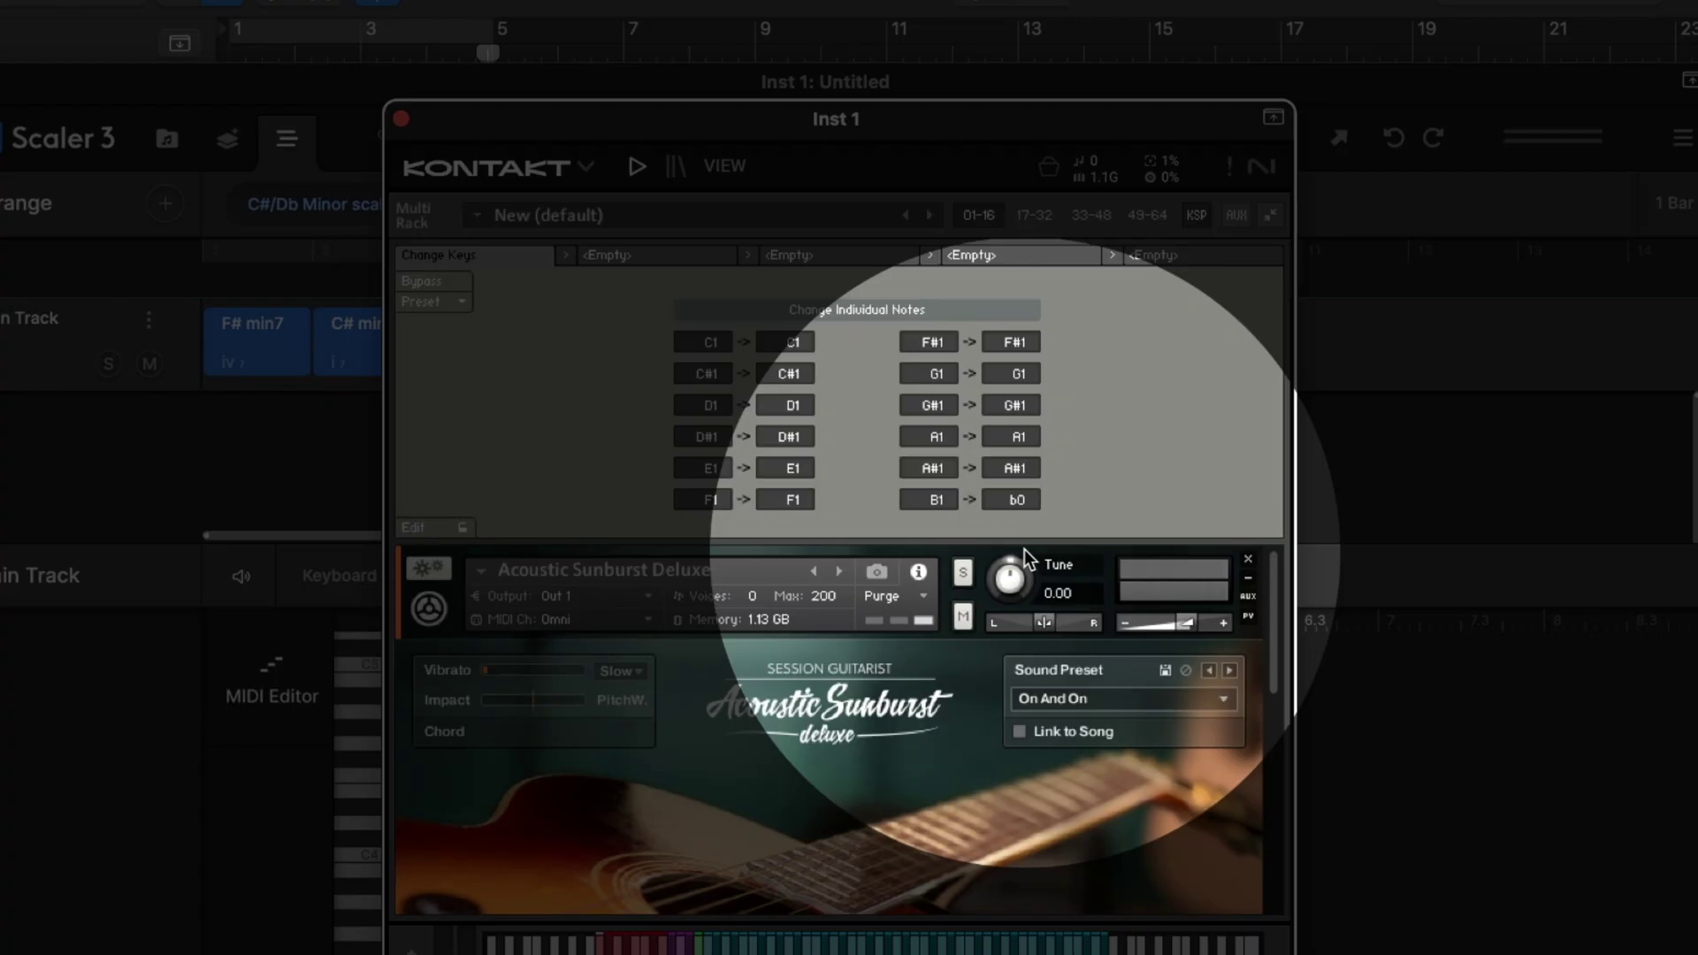
key("Return")
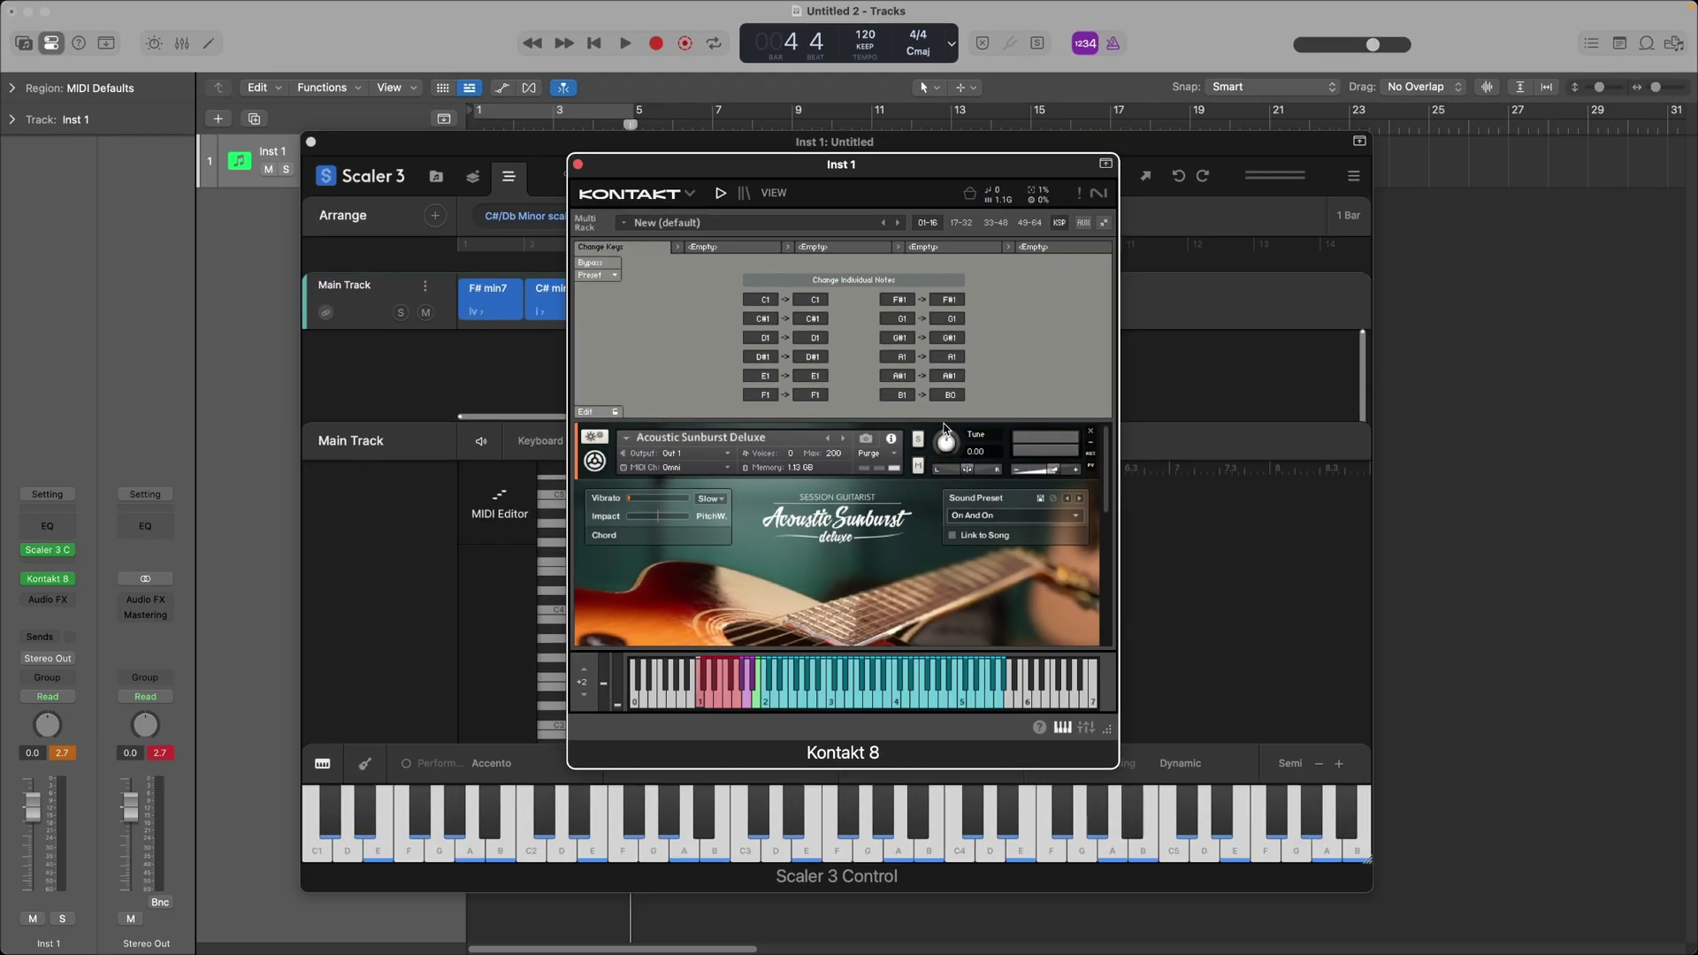
key("super+w")
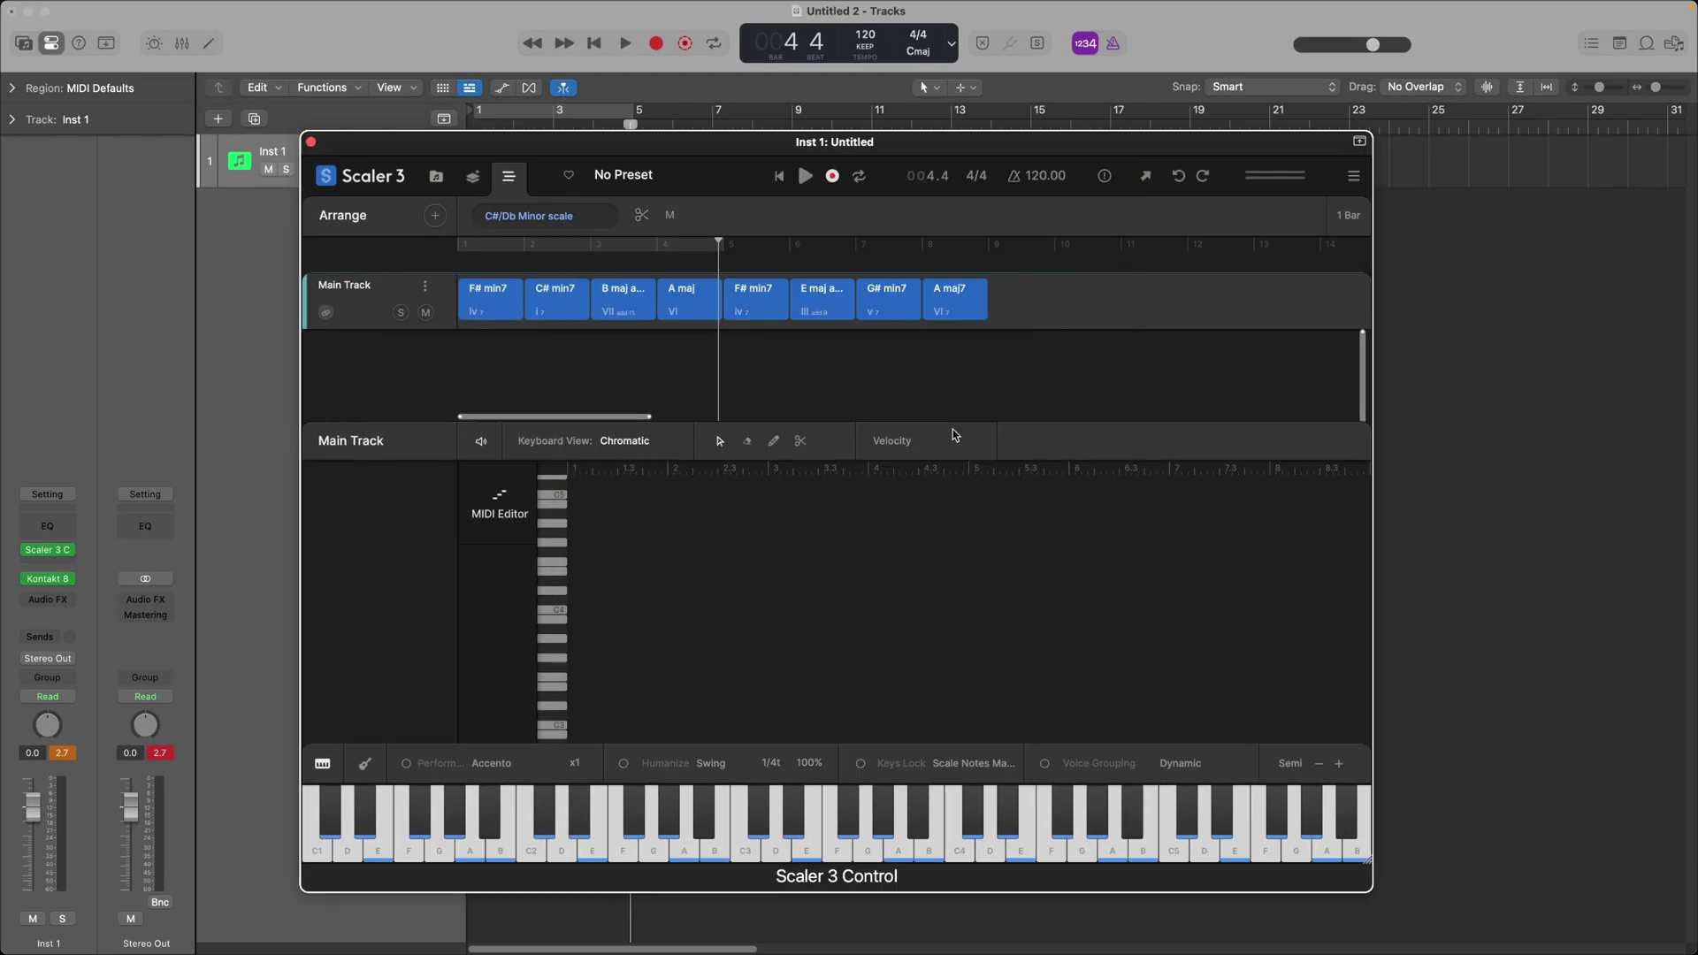
- Audition the F# min7 chord, then play and stop the full progression in Scaler 3
left_click(473, 292)
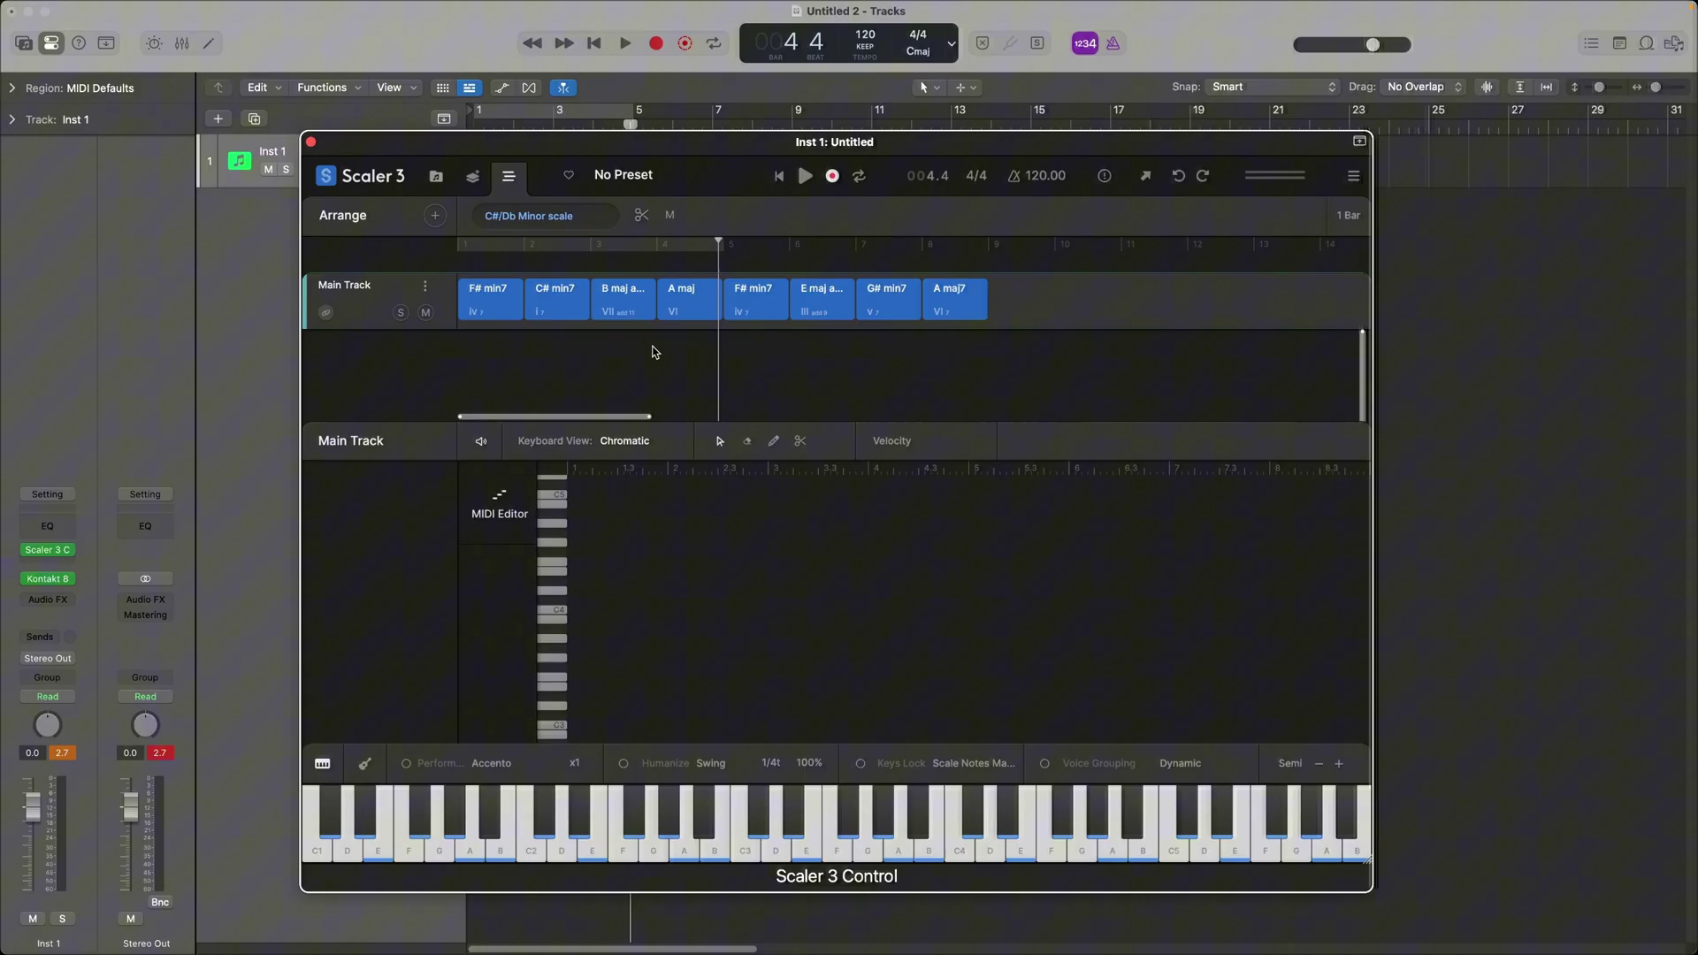
key("space")
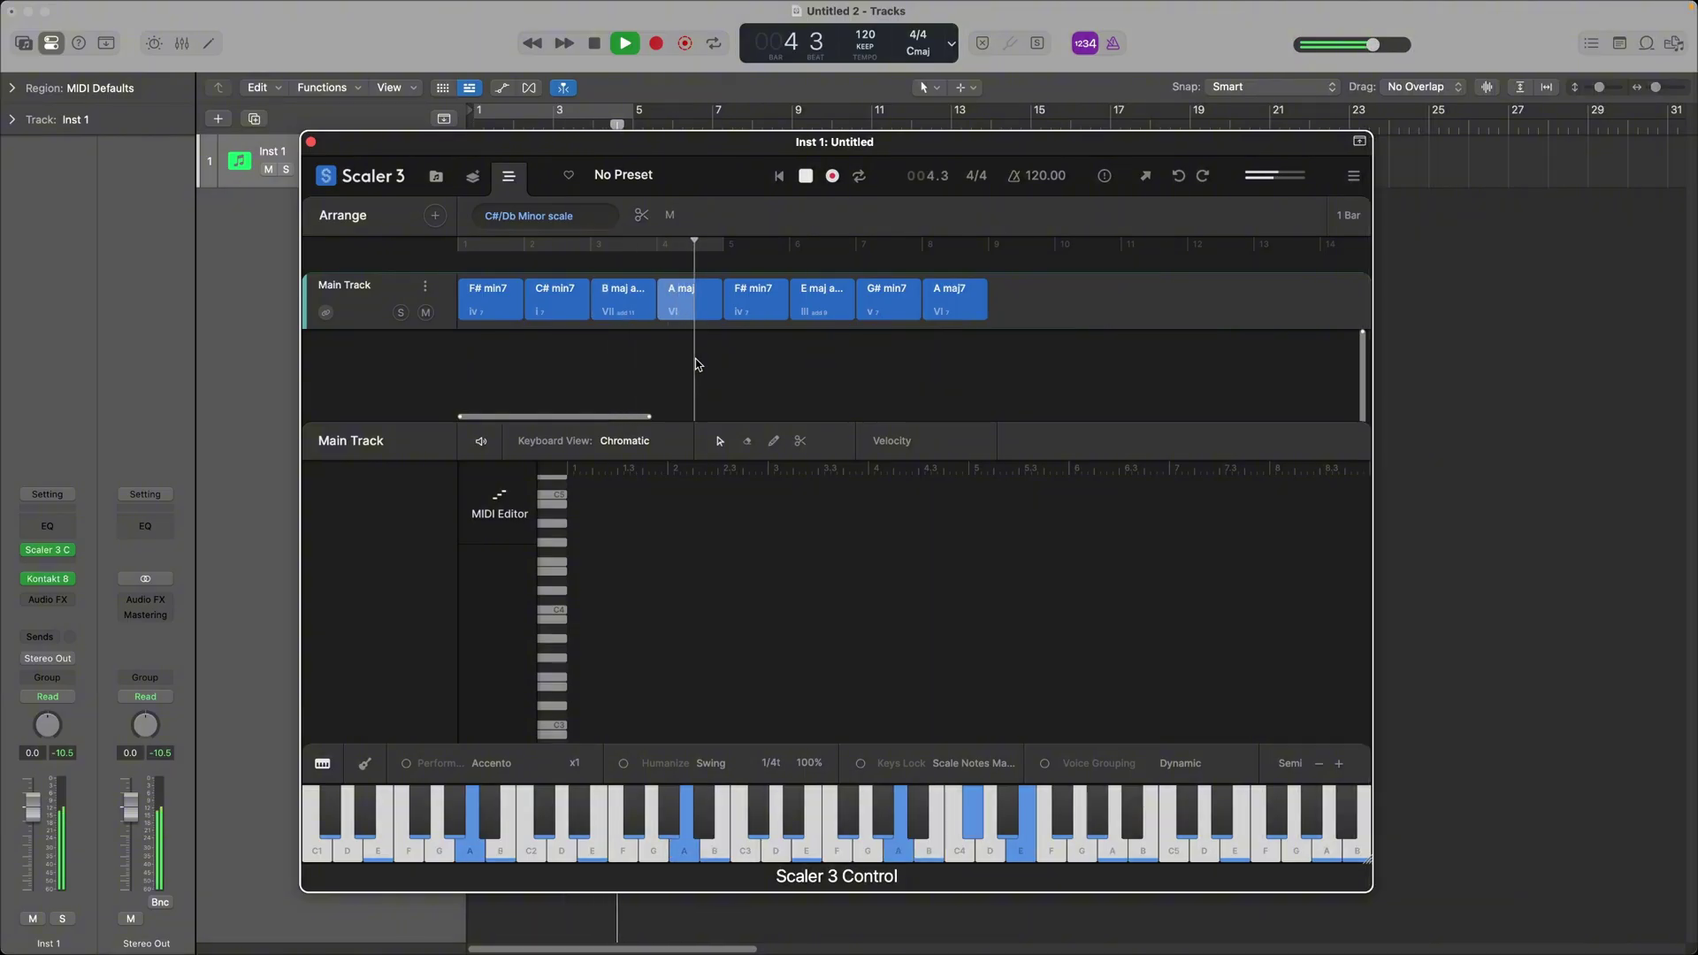
key("space")
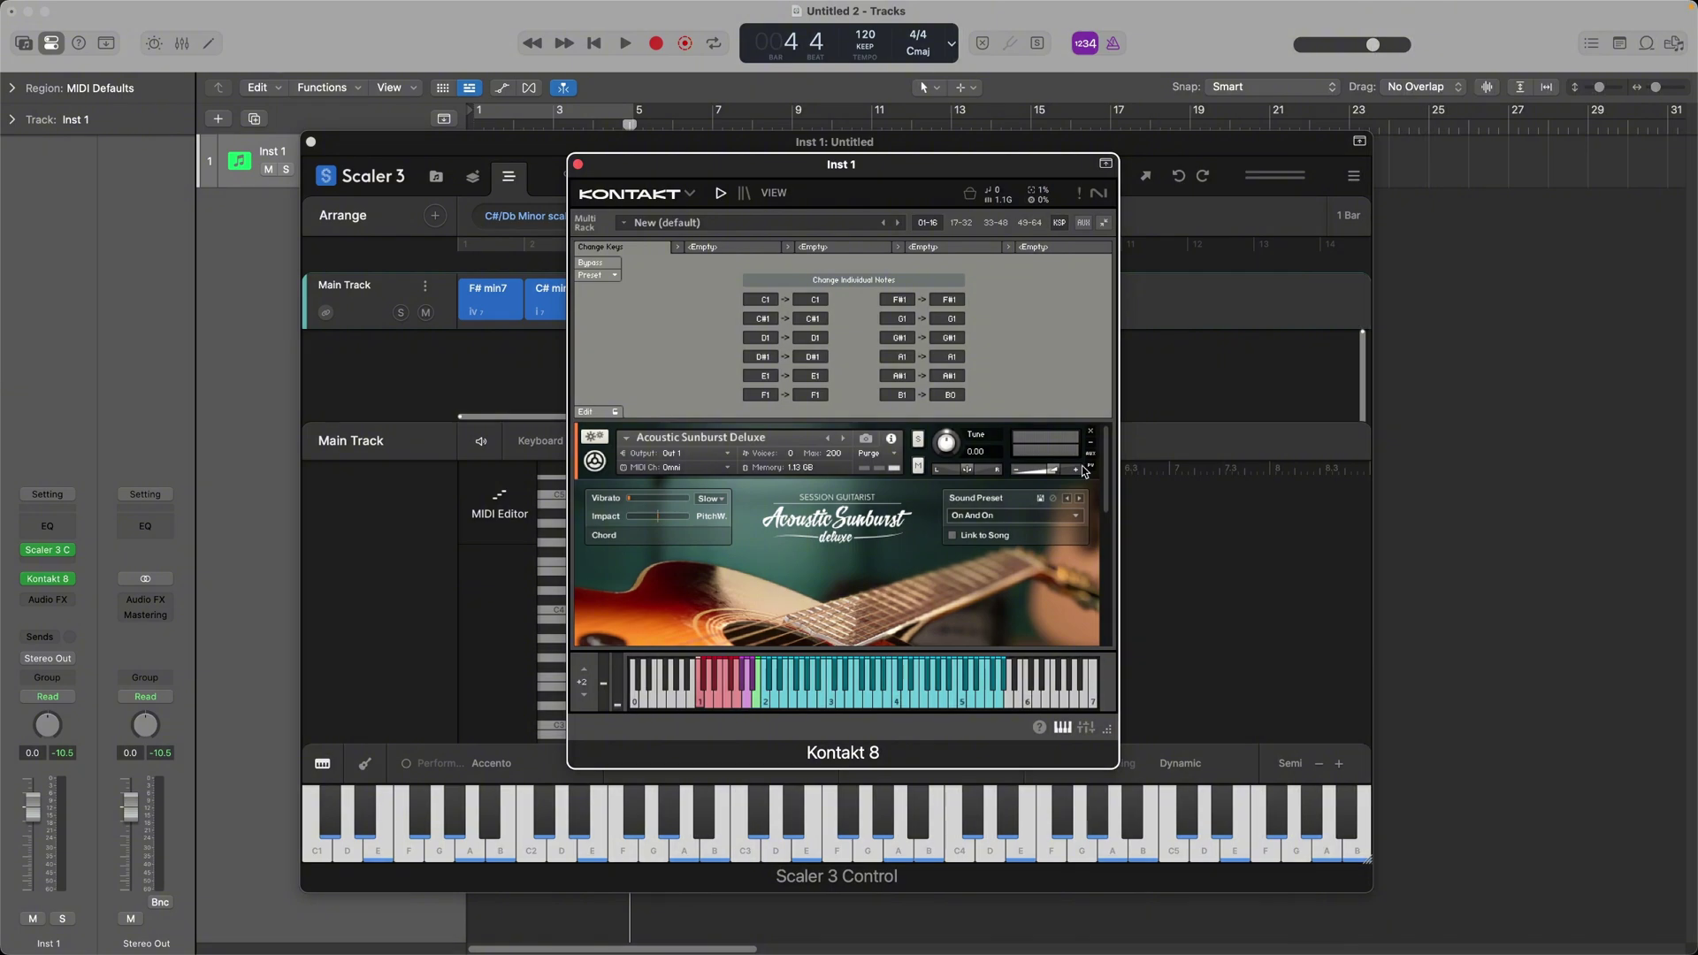
- Bring Scaler 3 forward, then switch to the Plugin Boutique Scaler 3 page in Safari
left_click(1144, 365)
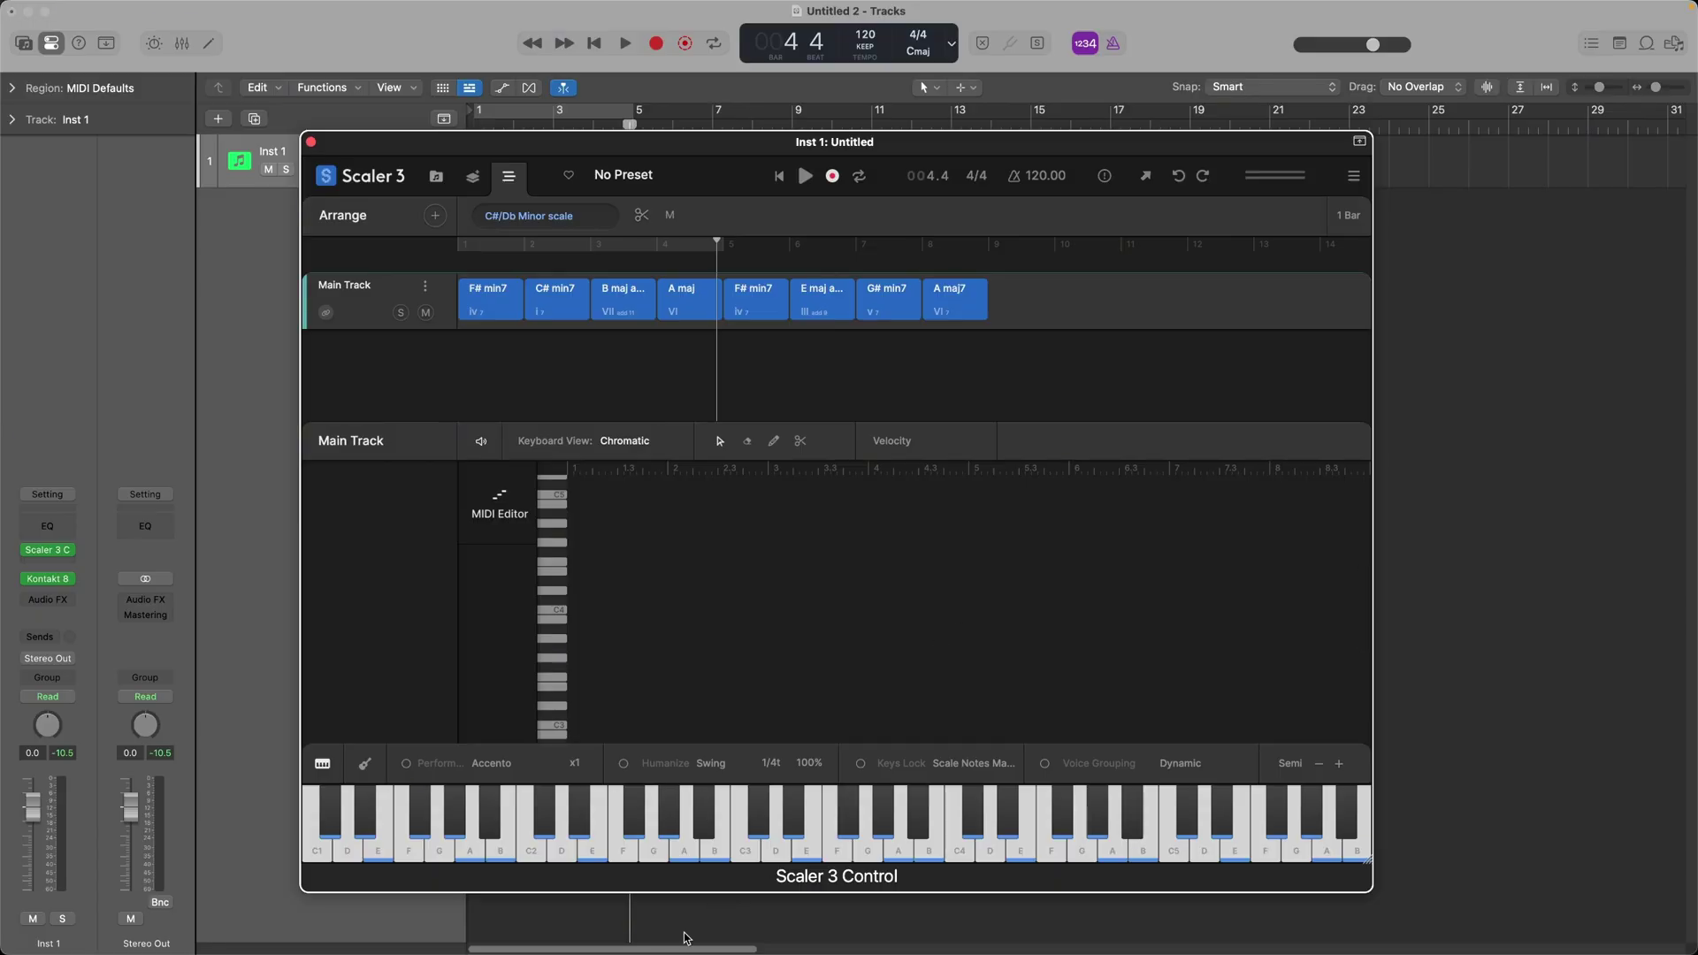
left_click(632, 929)
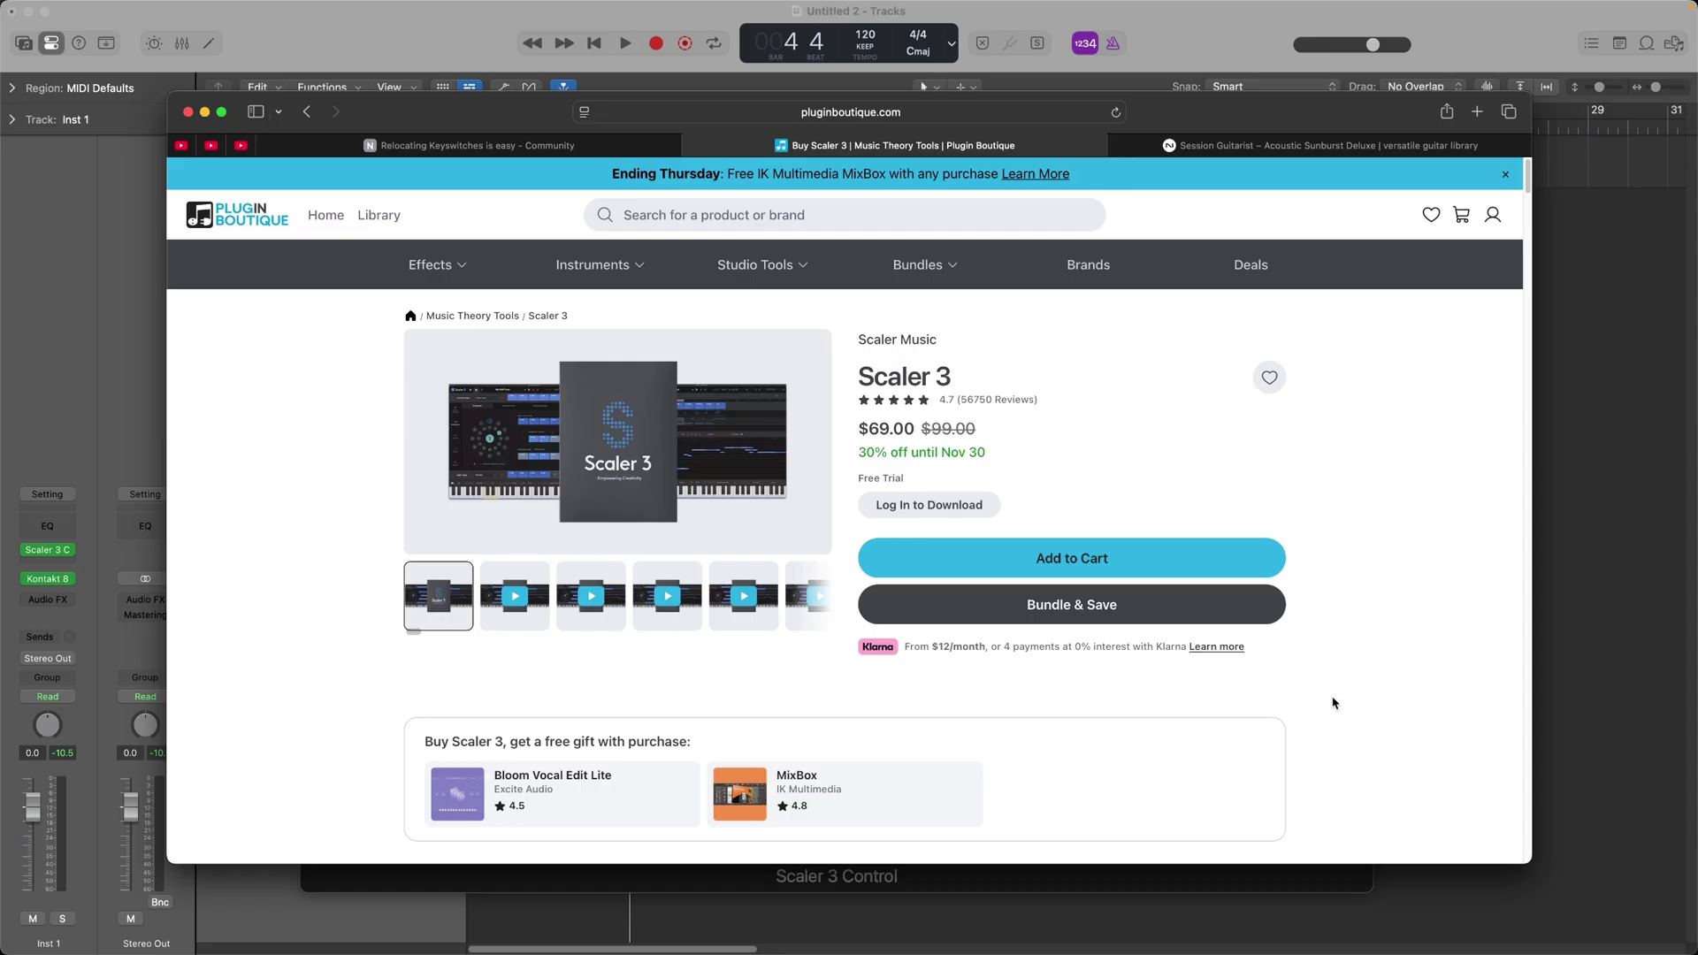
- Scroll the Scaler 3 product page, then switch to the Session Guitarist Acoustic Sunburst Deluxe page
scroll(1334, 710, "down", 1)
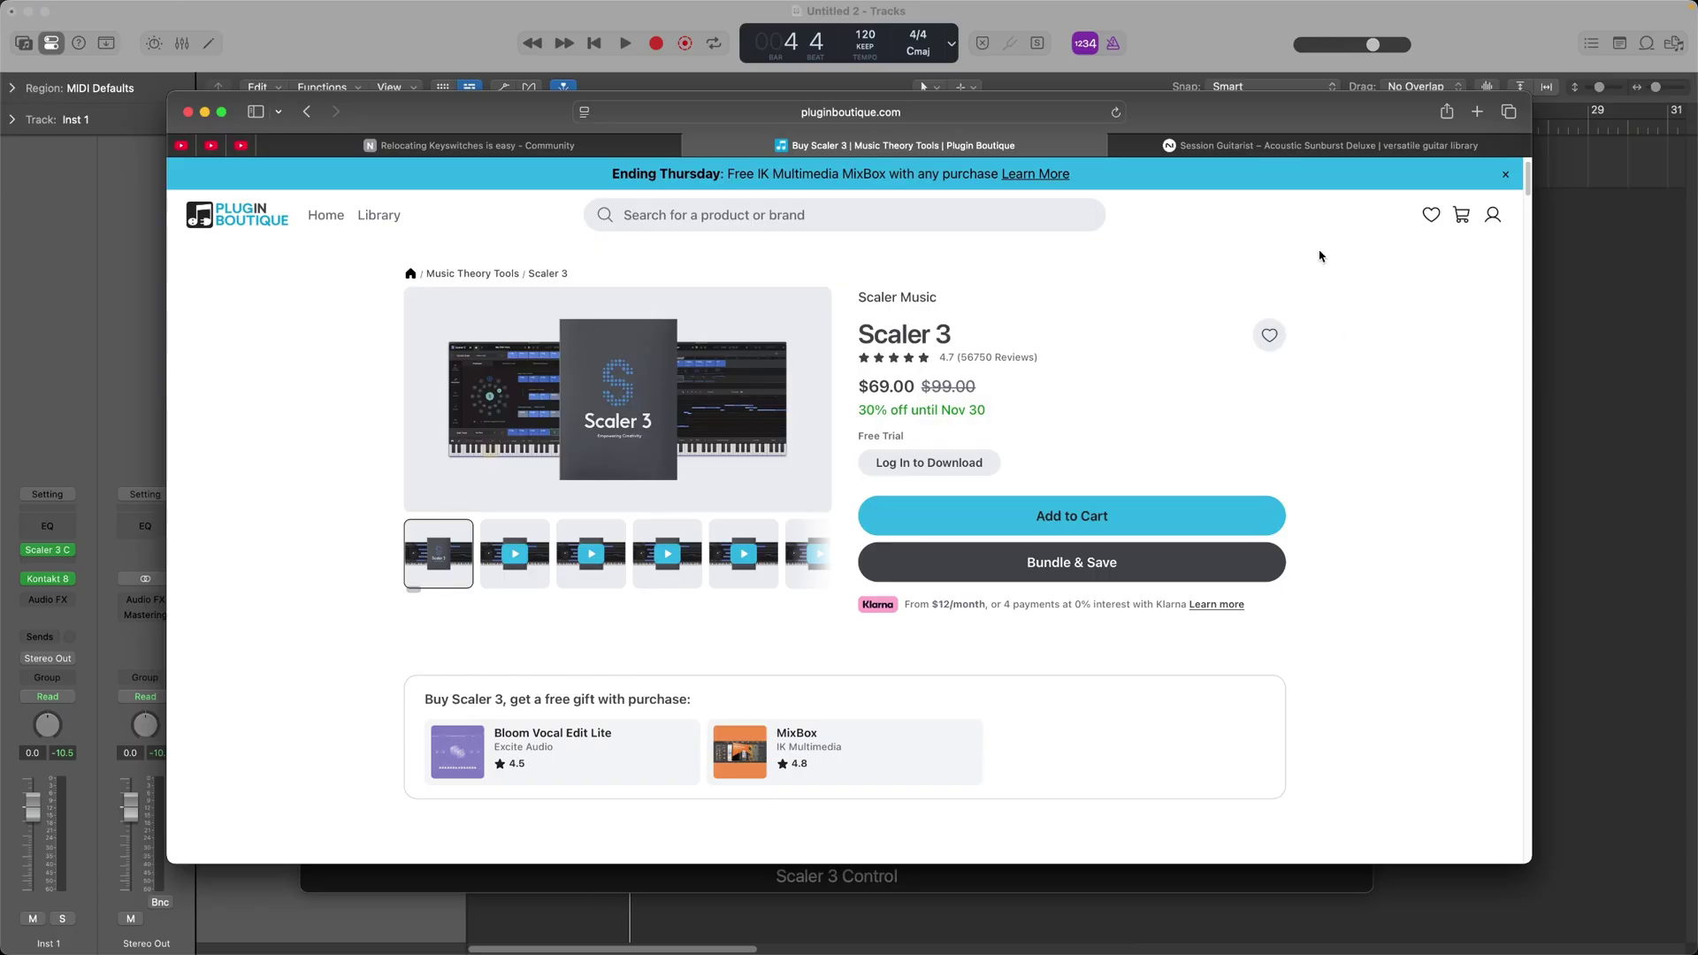
left_click(1300, 148)
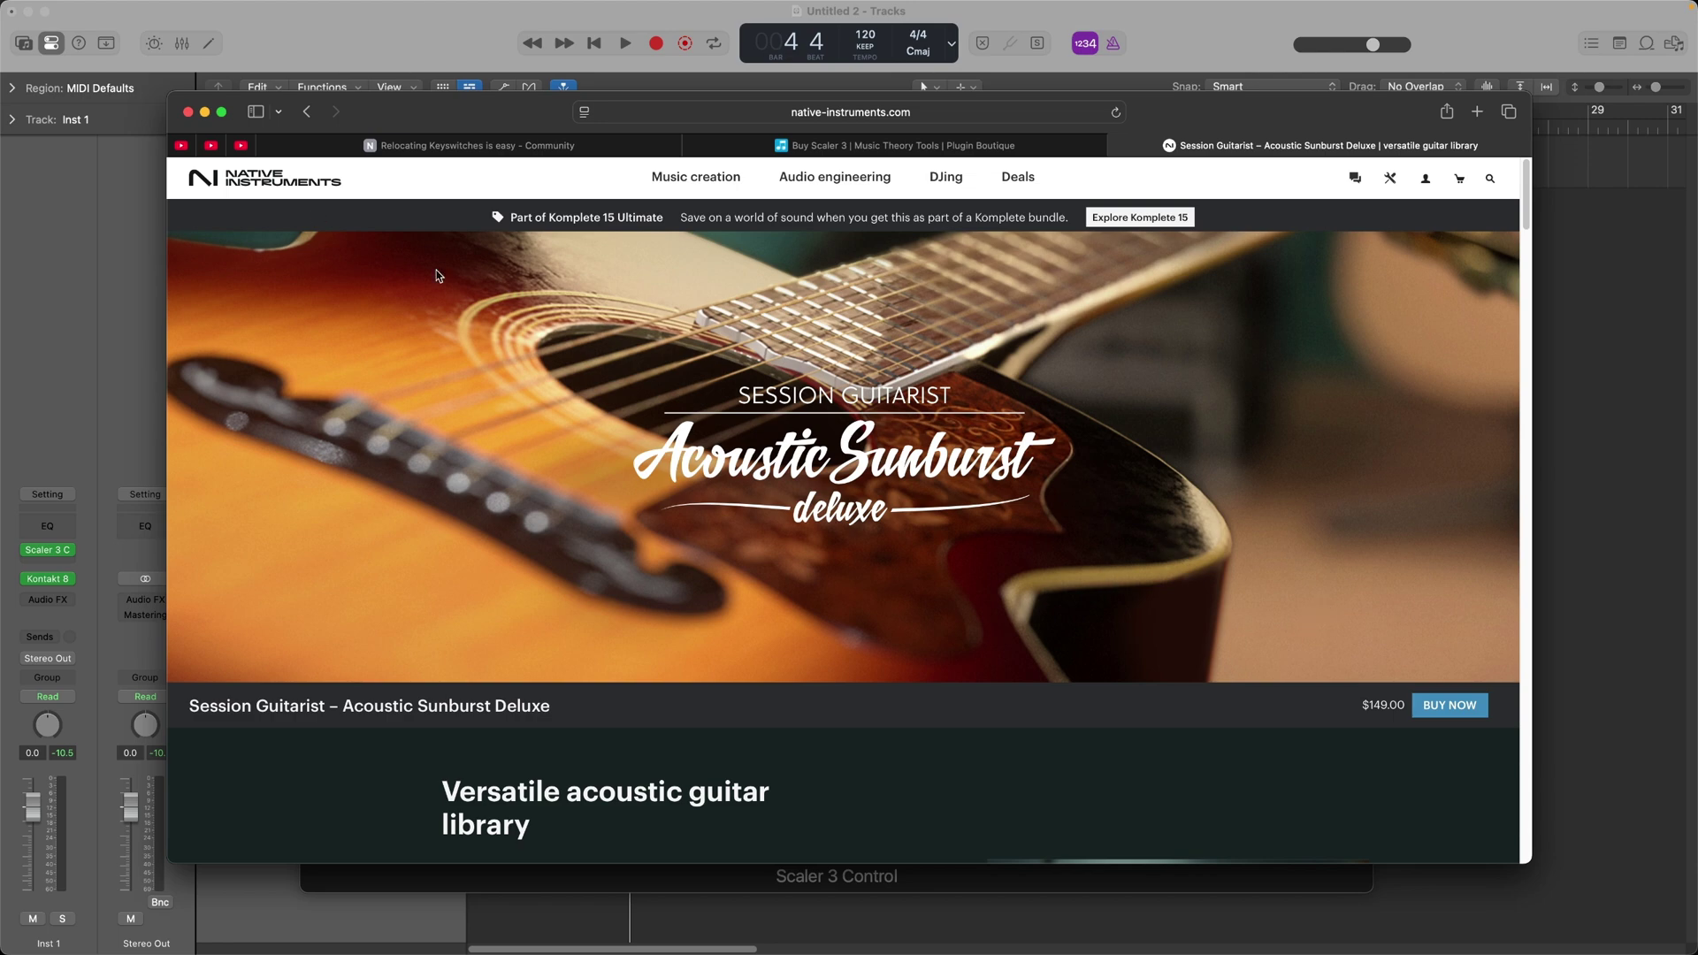
- Go from the Native Instruments homepage through bundle deals to the Komplete 15 Collector's Edition page
left_click(282, 183)
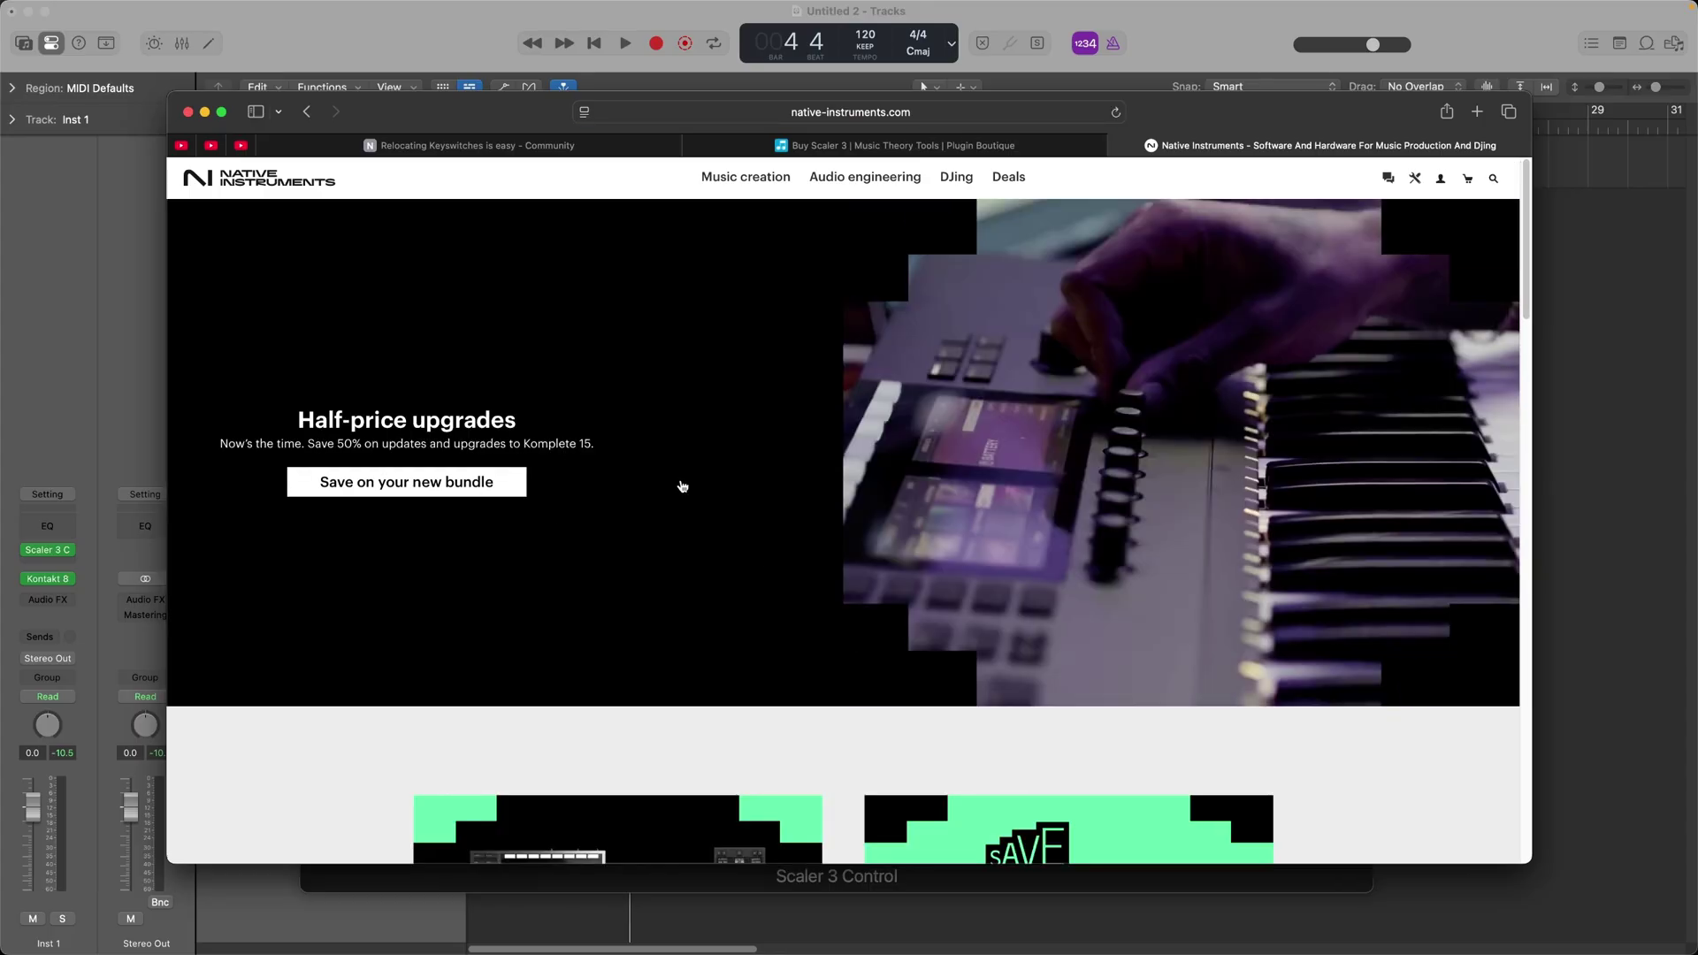
left_click(483, 492)
scroll(1141, 659, "down", 2)
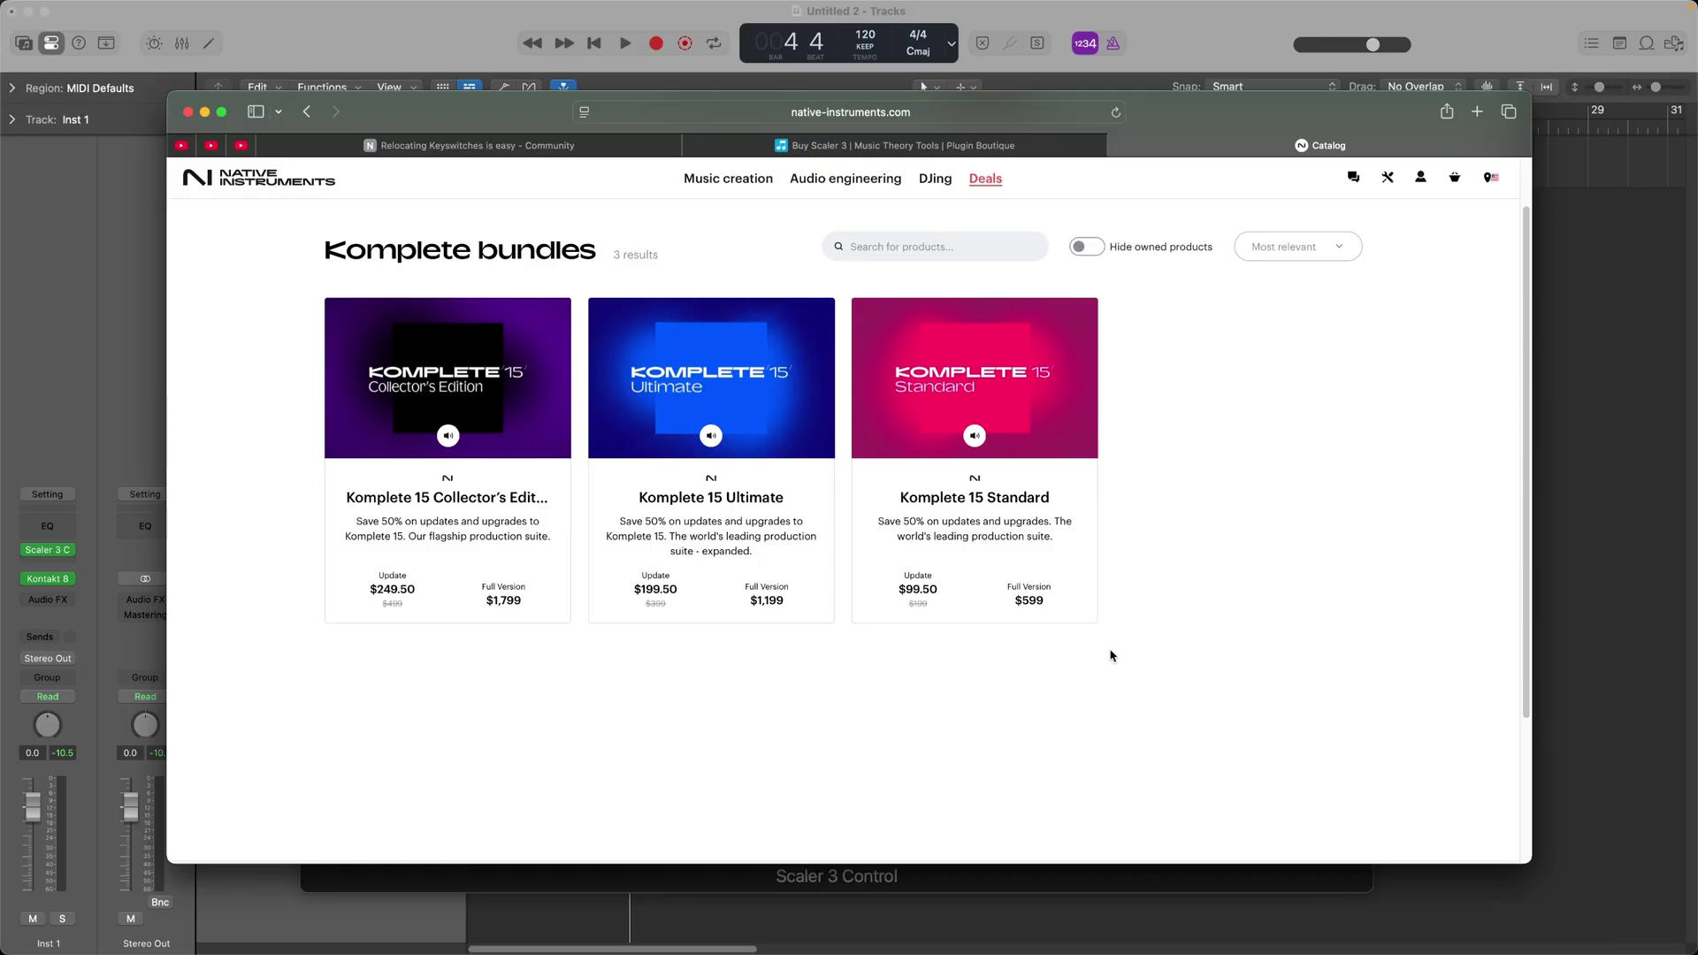
left_click(492, 500)
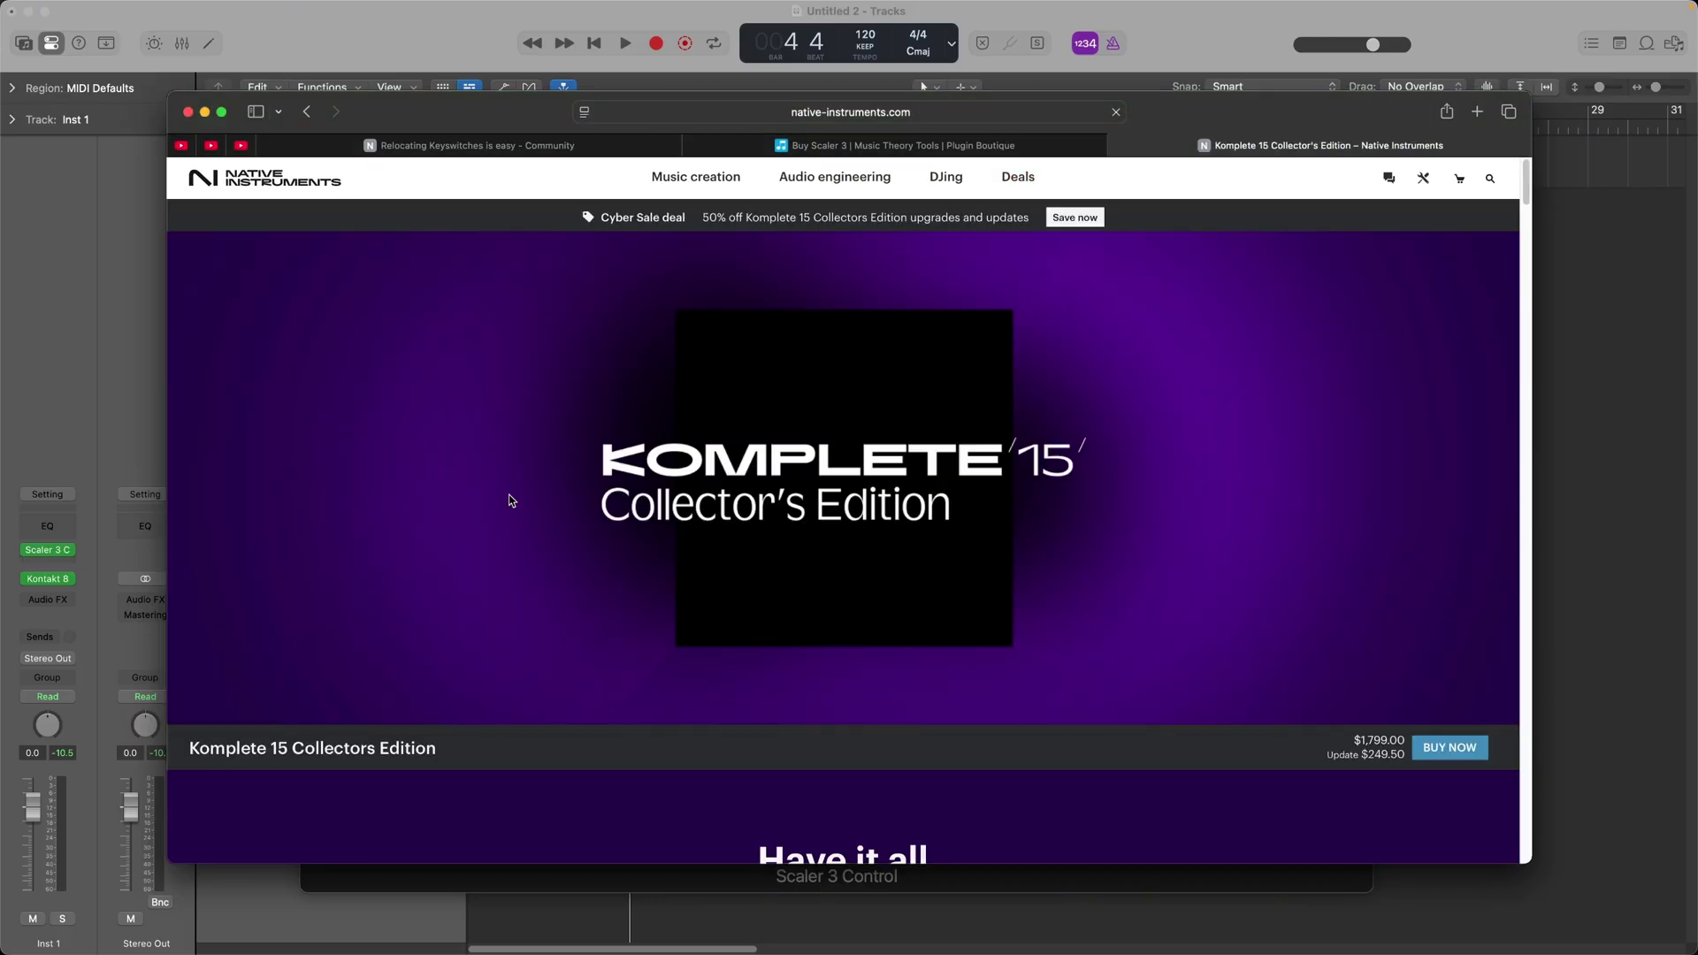
- Scroll through the Collector's Edition page, then return to Logic's Scaler 3 and Kontakt windows
scroll(1103, 601, "down", 5)
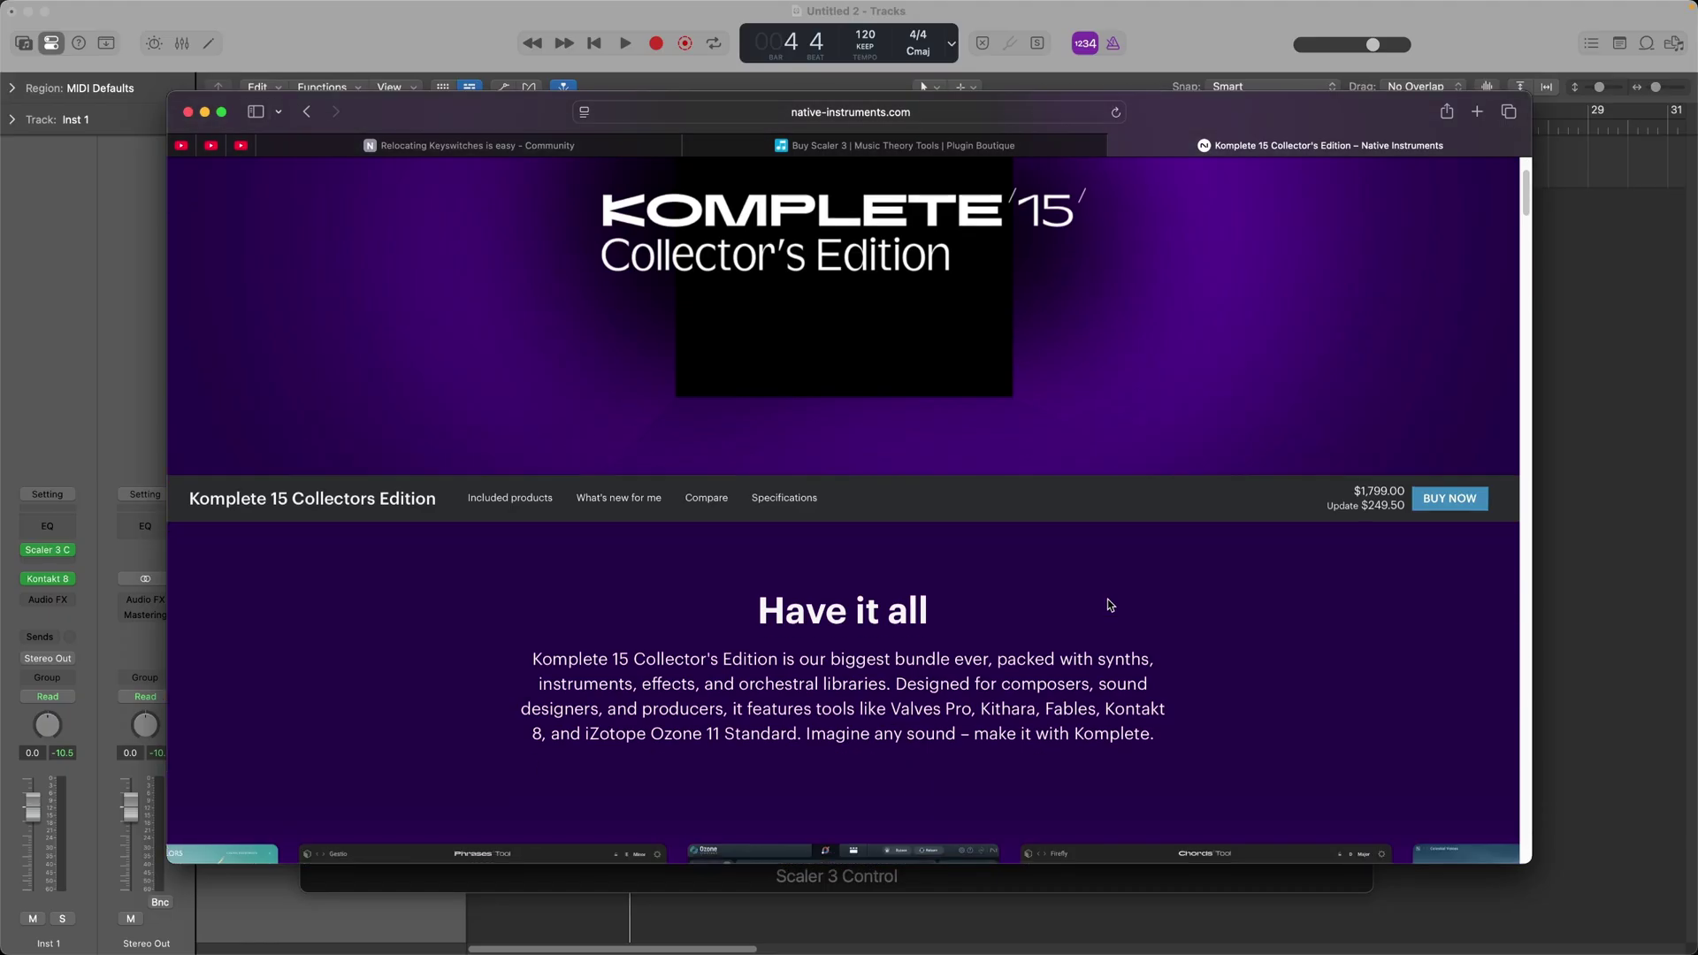
scroll(1110, 599, "down", 6)
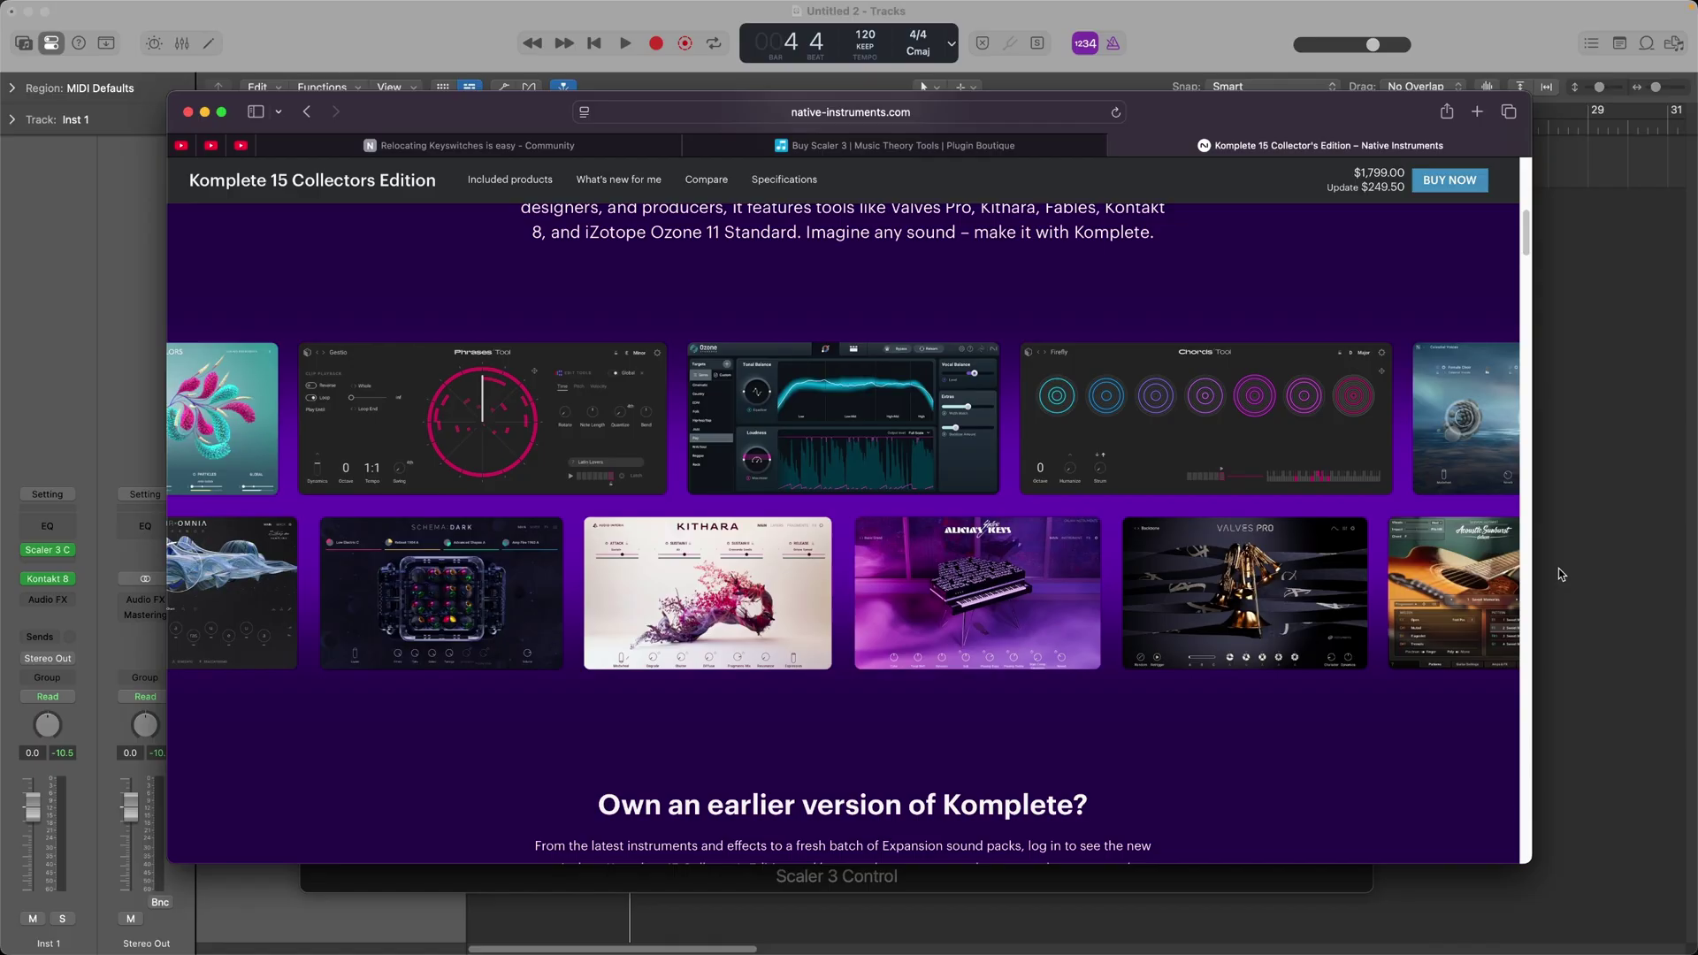
left_click(1558, 568)
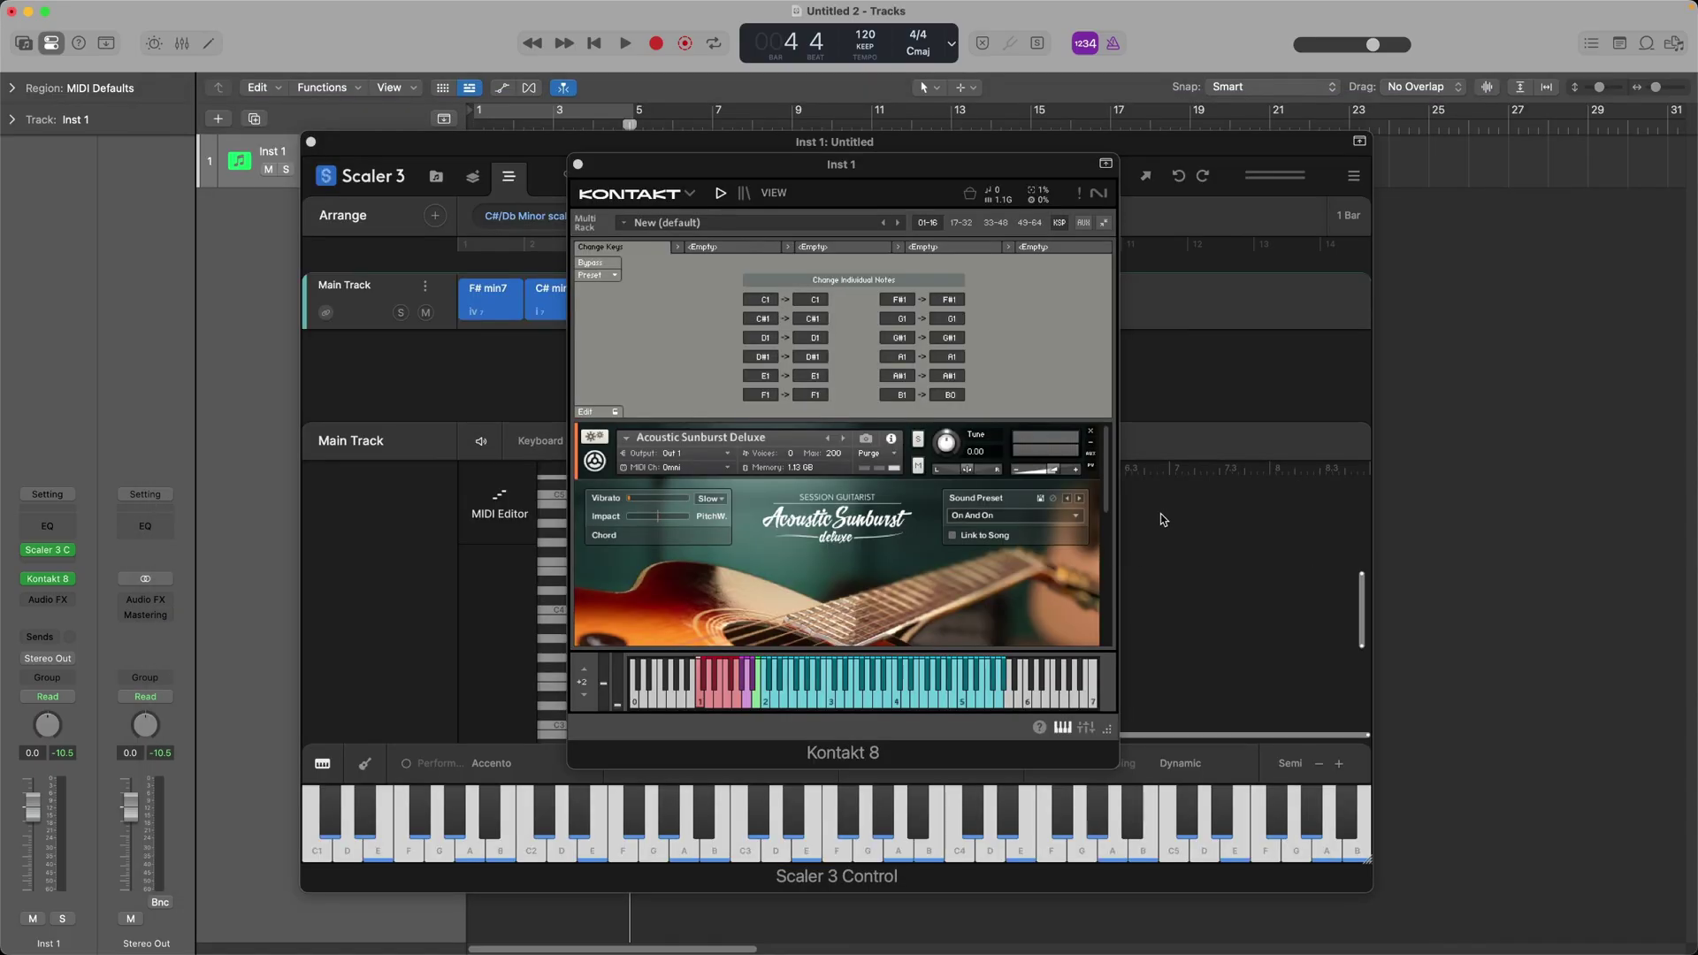
key("super+w")
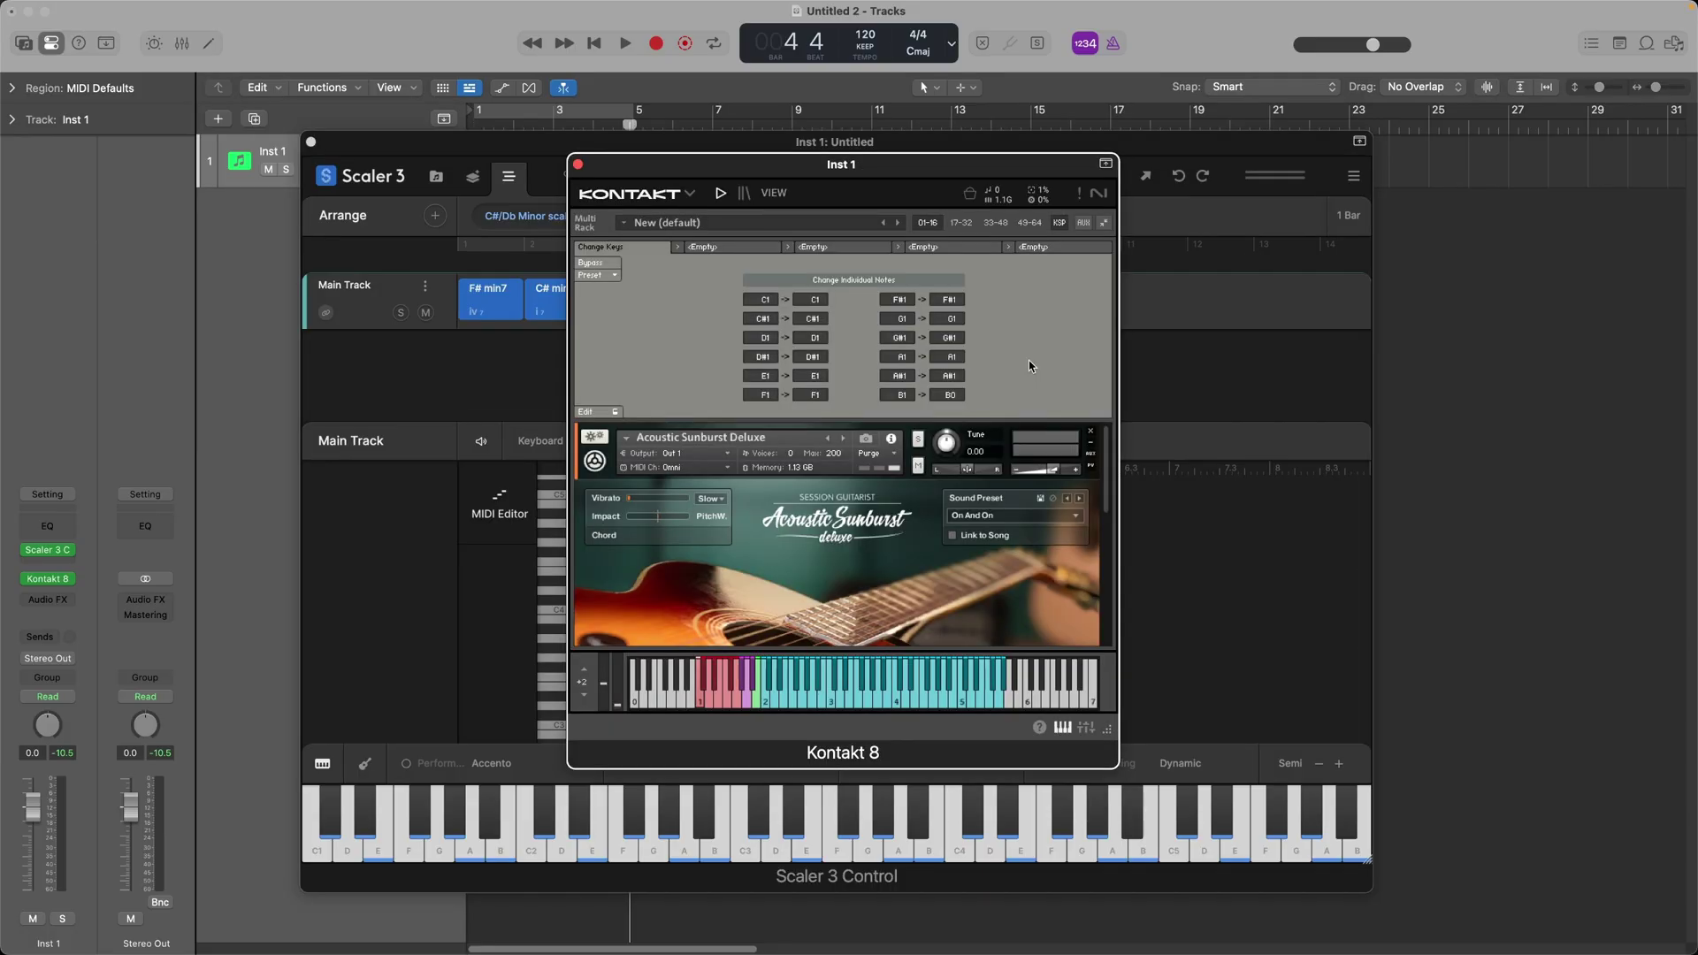
left_click(1059, 224)
left_click(1060, 224)
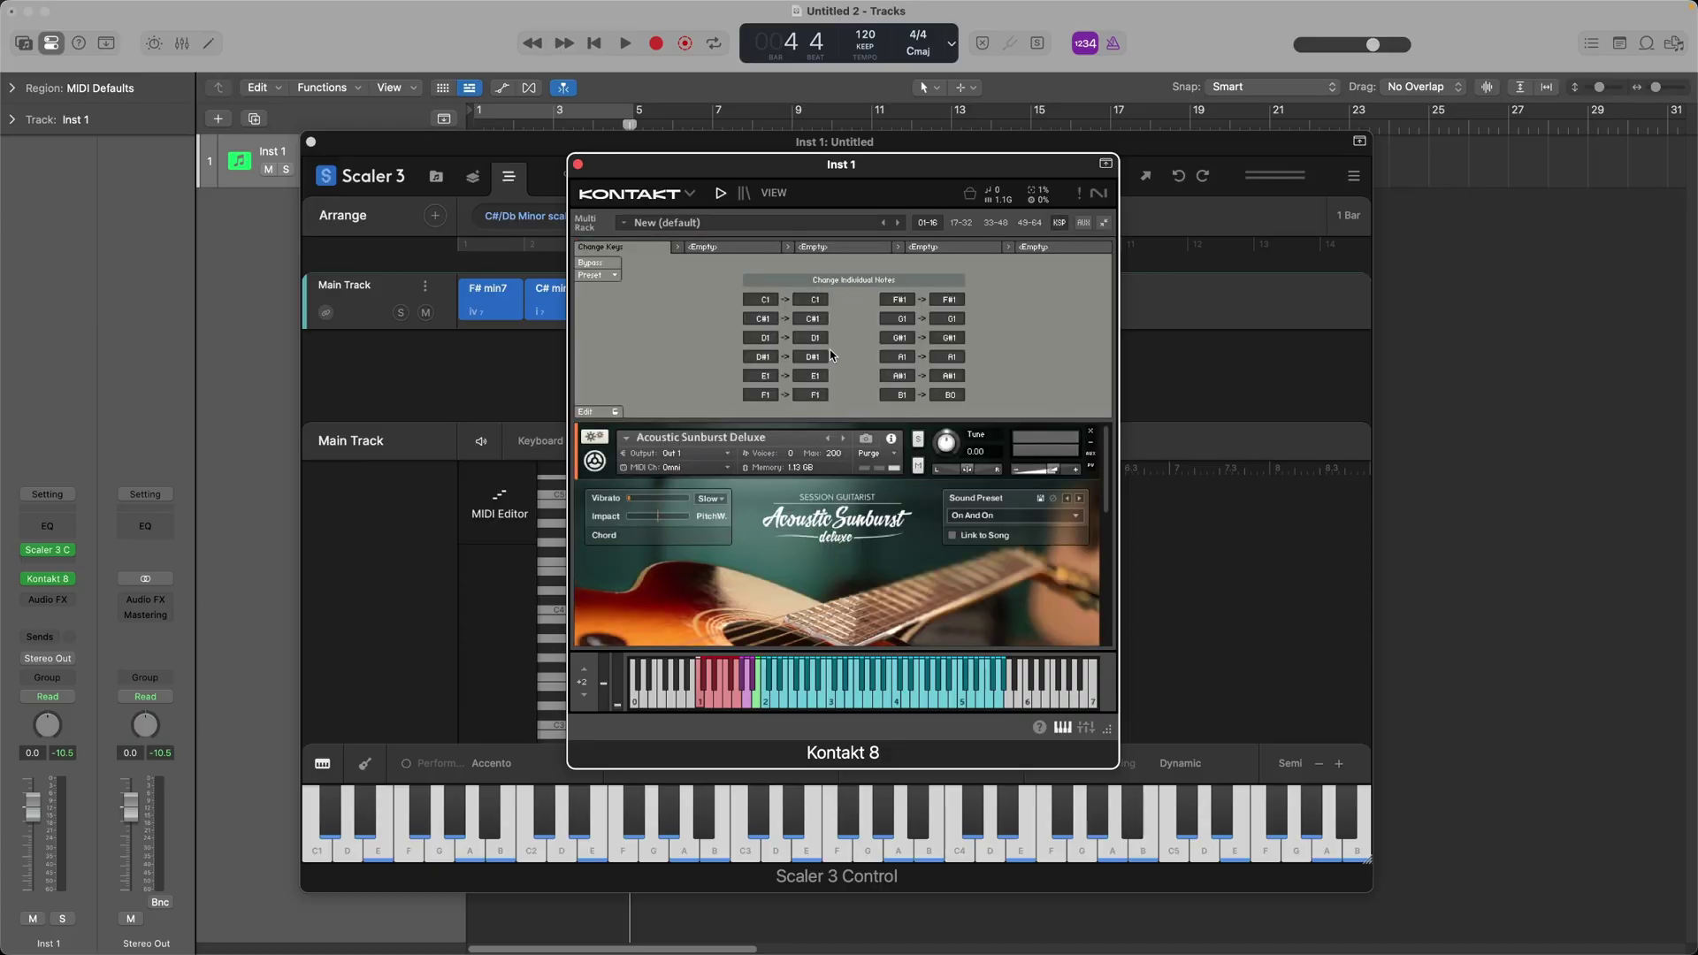